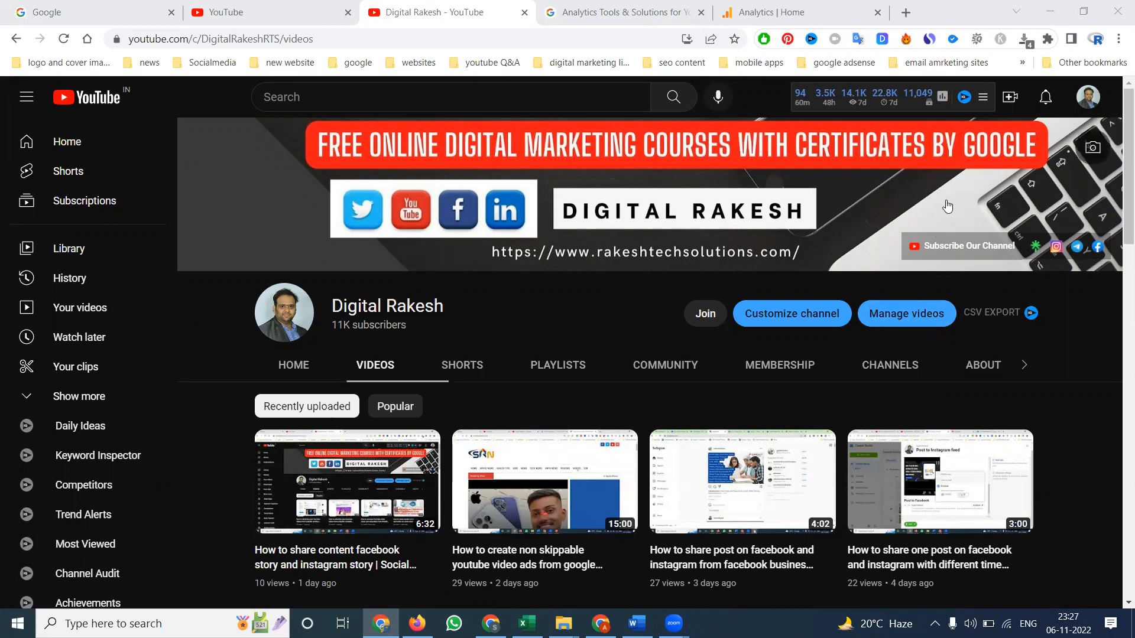
# Switch to Google Analytics, check the address of the Arka Loans website, and open the arunnsacademy property.
pyautogui.click(811, 8)
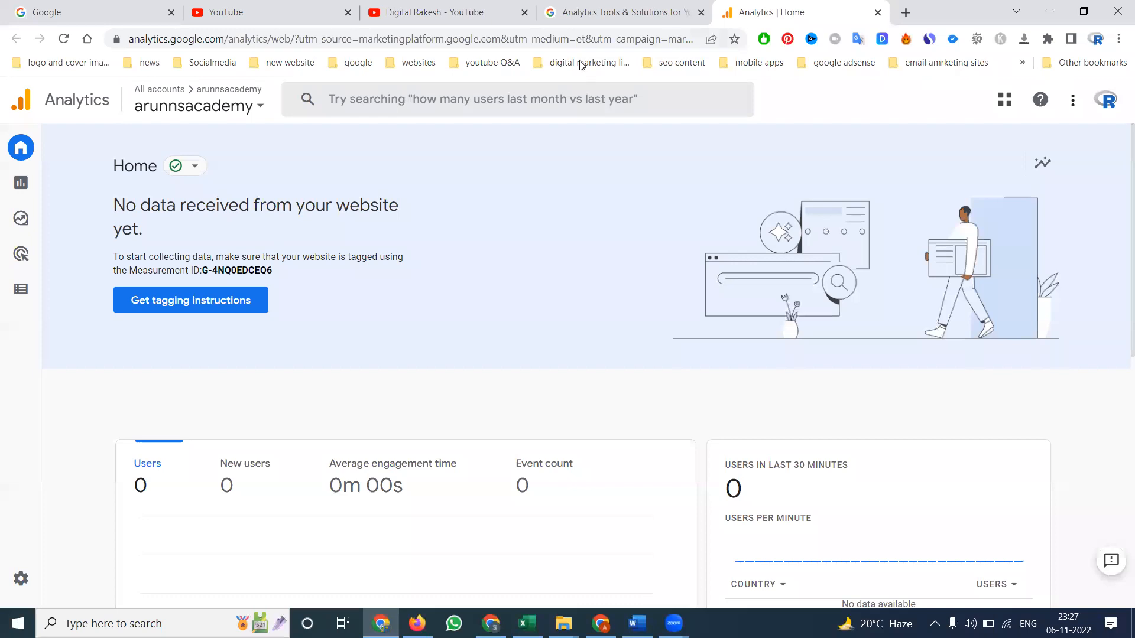
pyautogui.click(194, 110)
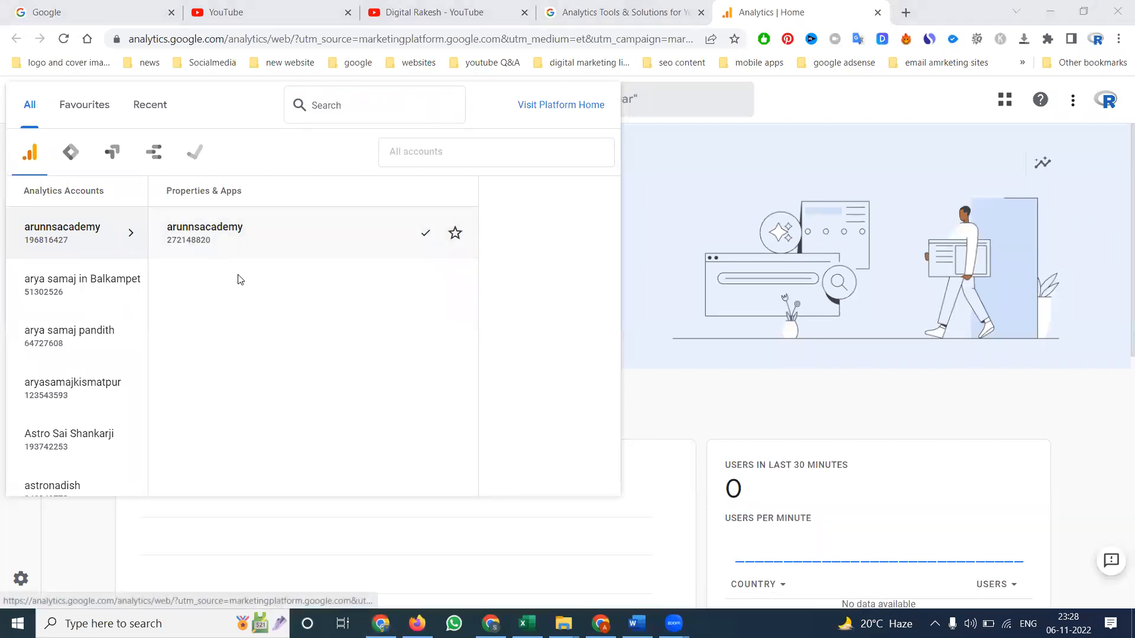
pyautogui.click(600, 624)
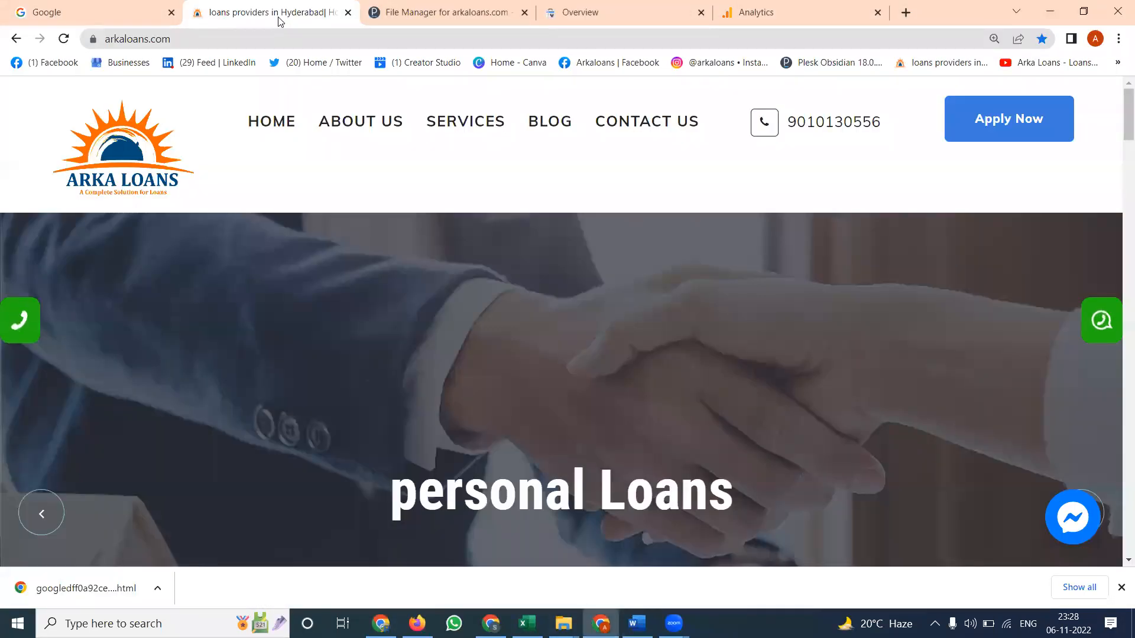
pyautogui.doubleClick(135, 36)
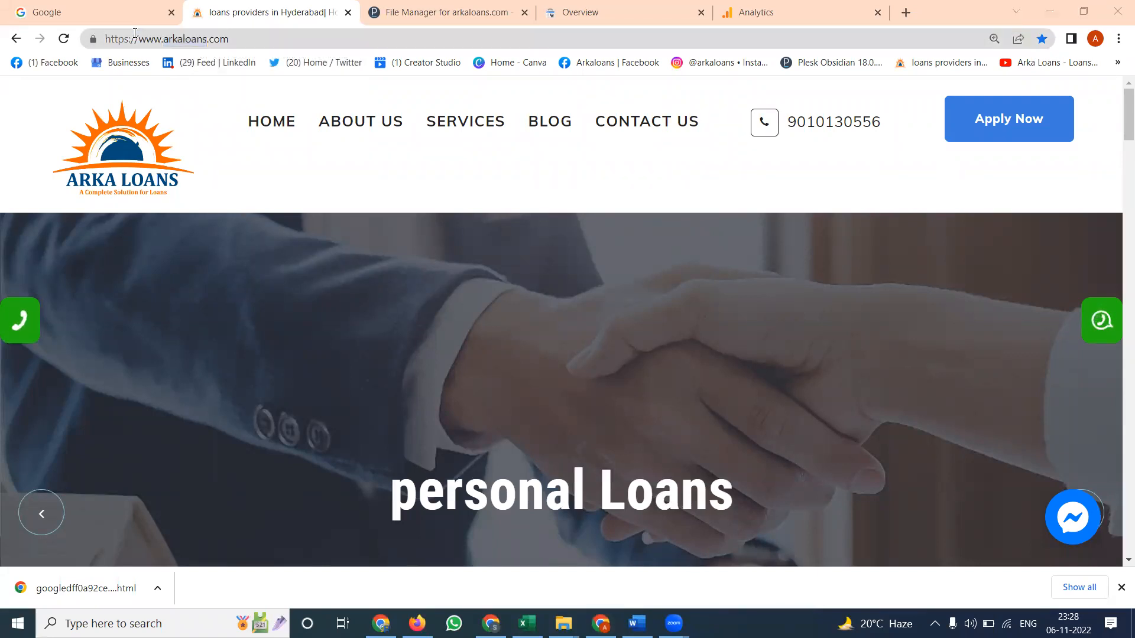
pyautogui.hotkey('alt', 'Tab')
pyautogui.hotkey('alt', 'Tab')
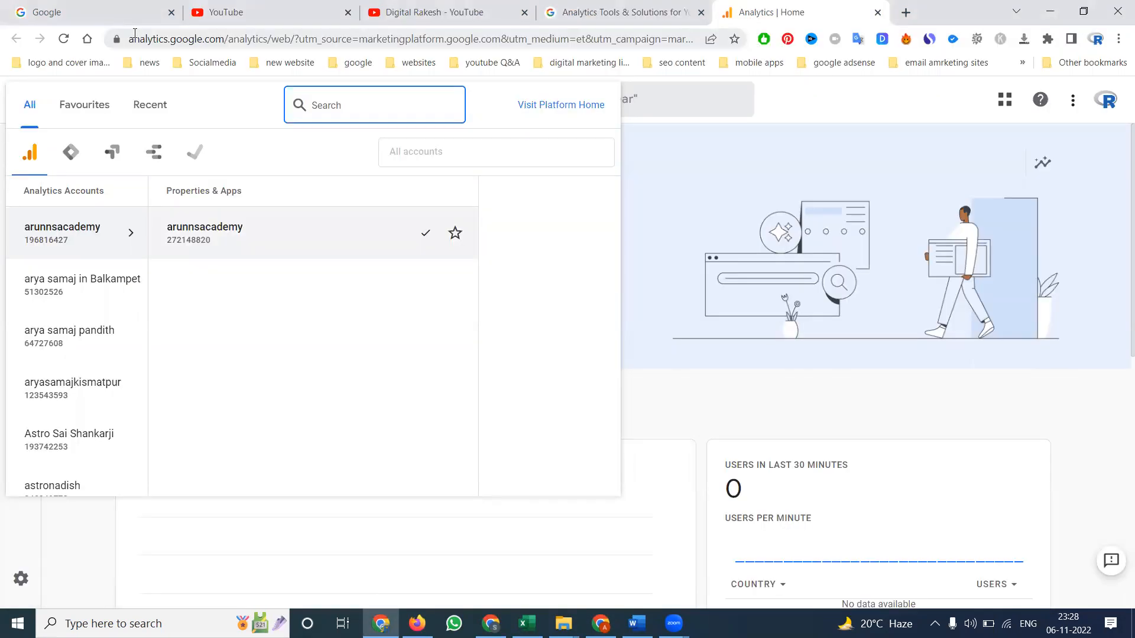
pyautogui.click(178, 225)
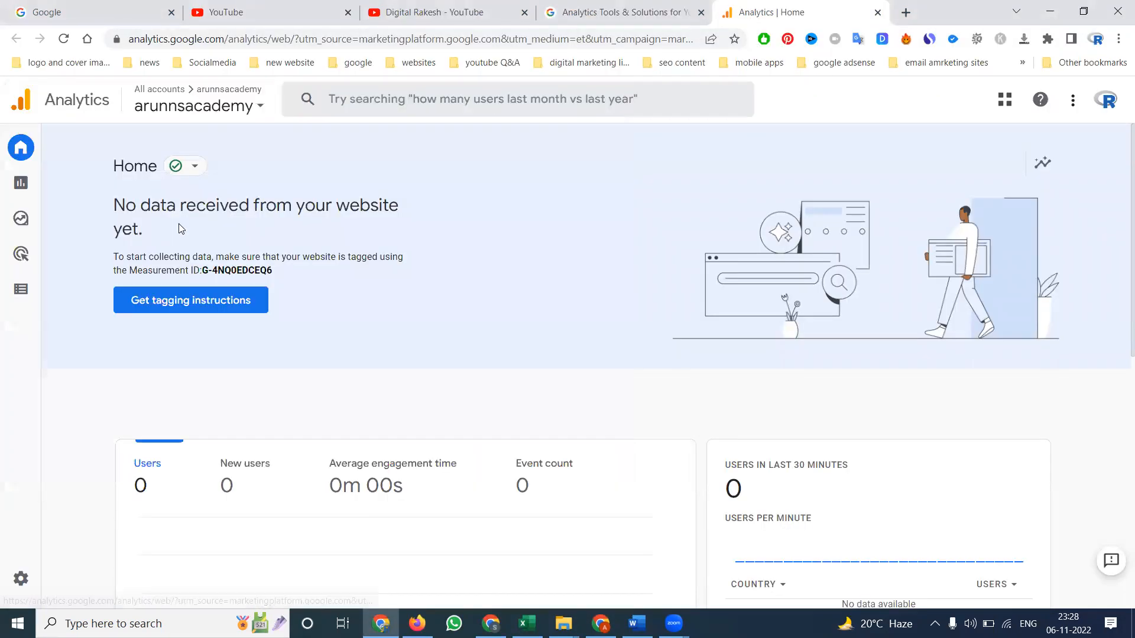
# Rename the arunnsacademy Analytics account as arkaloans in its account settings and save the change.
pyautogui.click(31, 591)
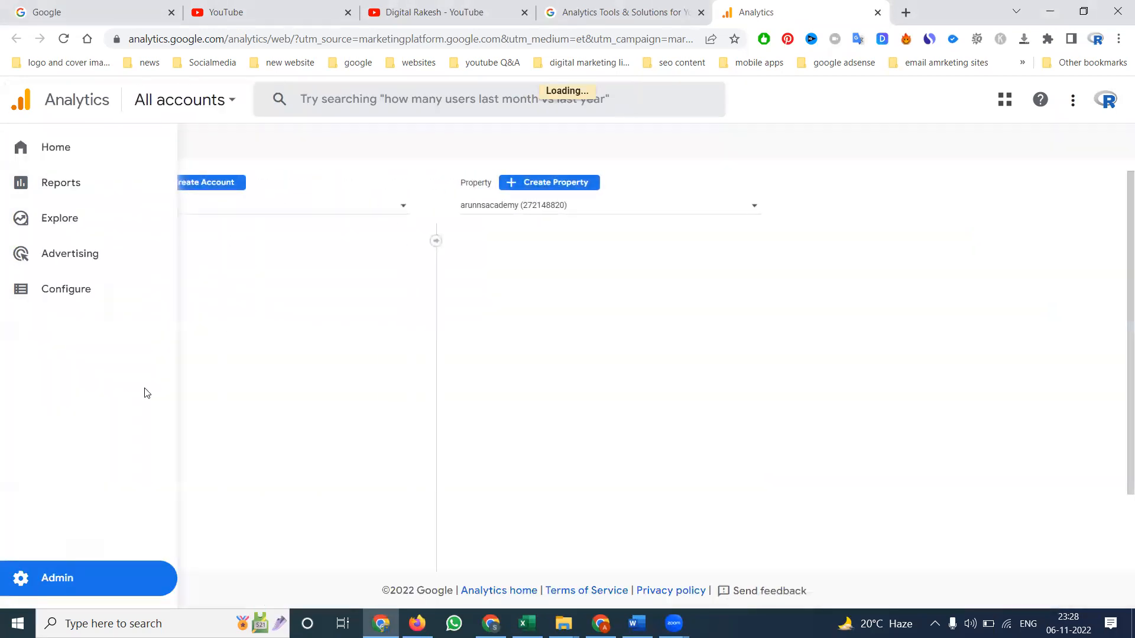
pyautogui.click(154, 245)
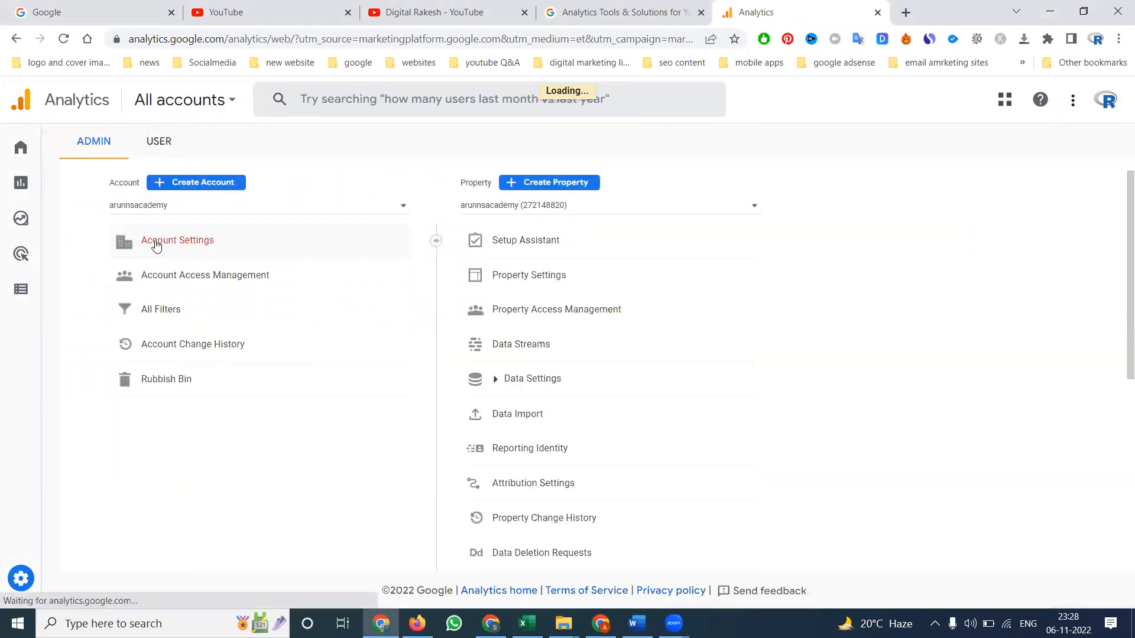
pyautogui.doubleClick(418, 319)
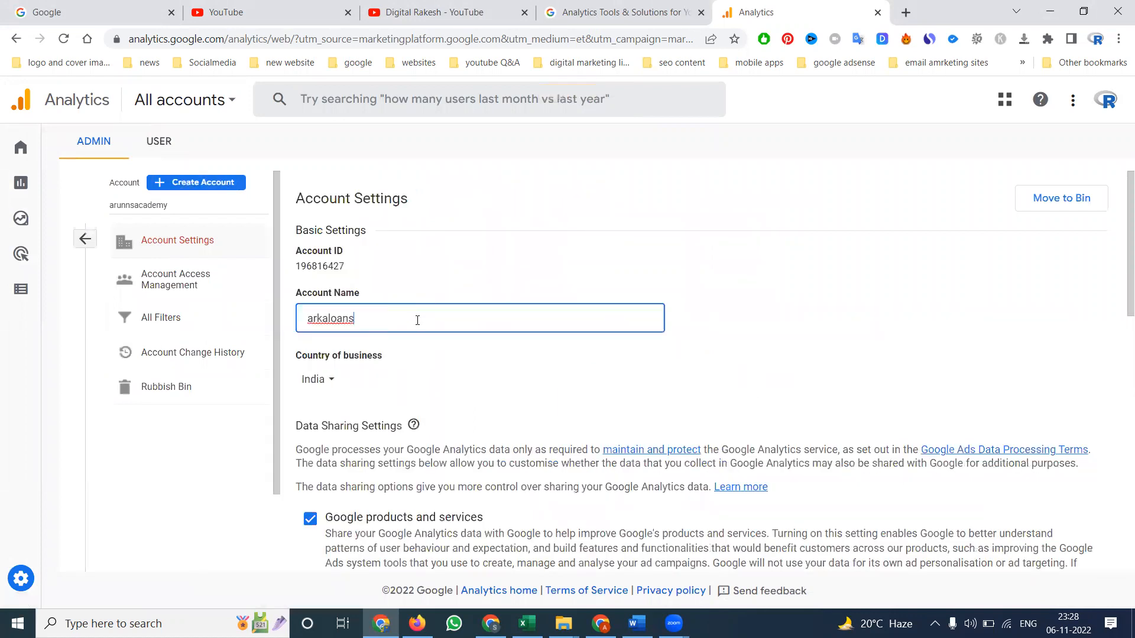
pyautogui.scroll(-3, 389, 395)
pyautogui.scroll(-3, 389, 392)
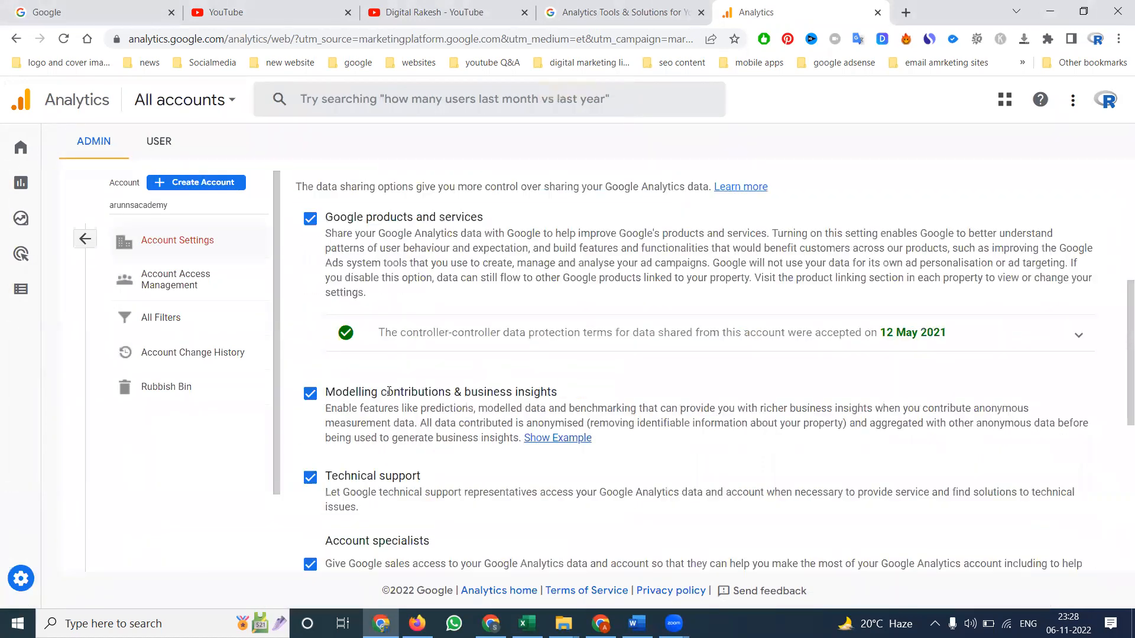
pyautogui.scroll(-6, 389, 391)
pyautogui.click(324, 524)
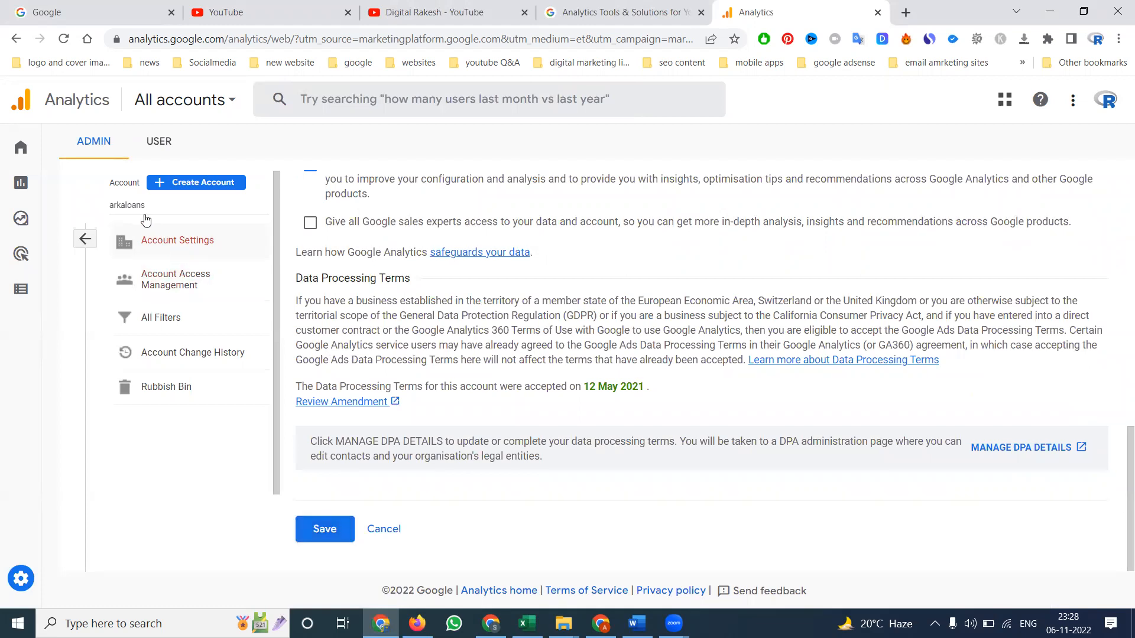
pyautogui.click(326, 526)
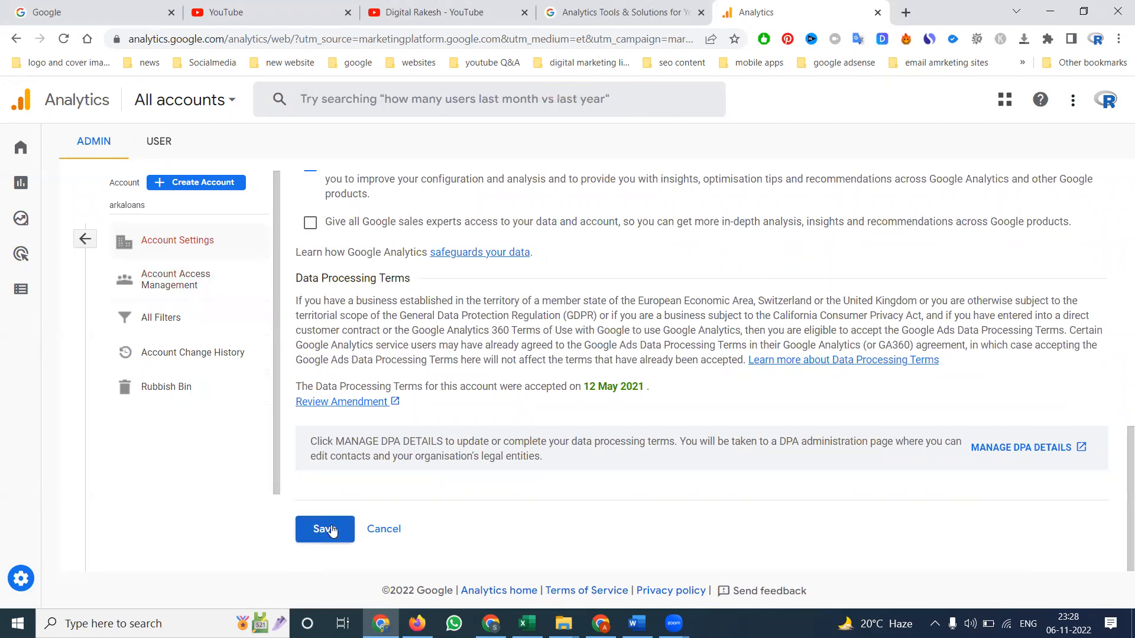
# Open the property's arunnsacademy web data stream for editing and set its stream name to arkaloans.
pyautogui.click(84, 239)
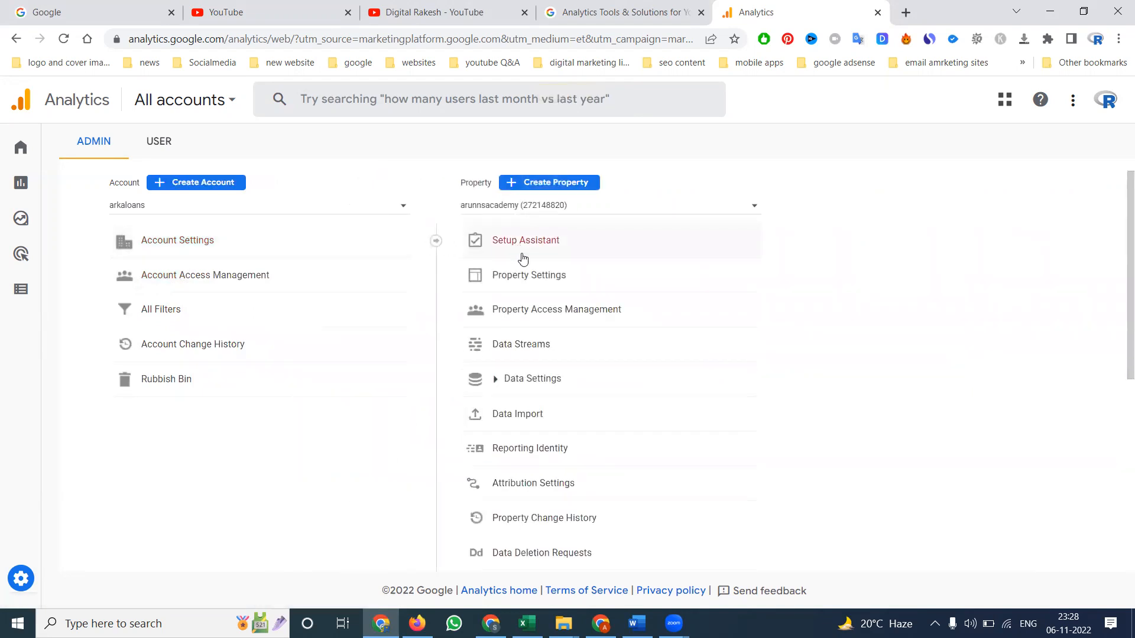
pyautogui.click(522, 349)
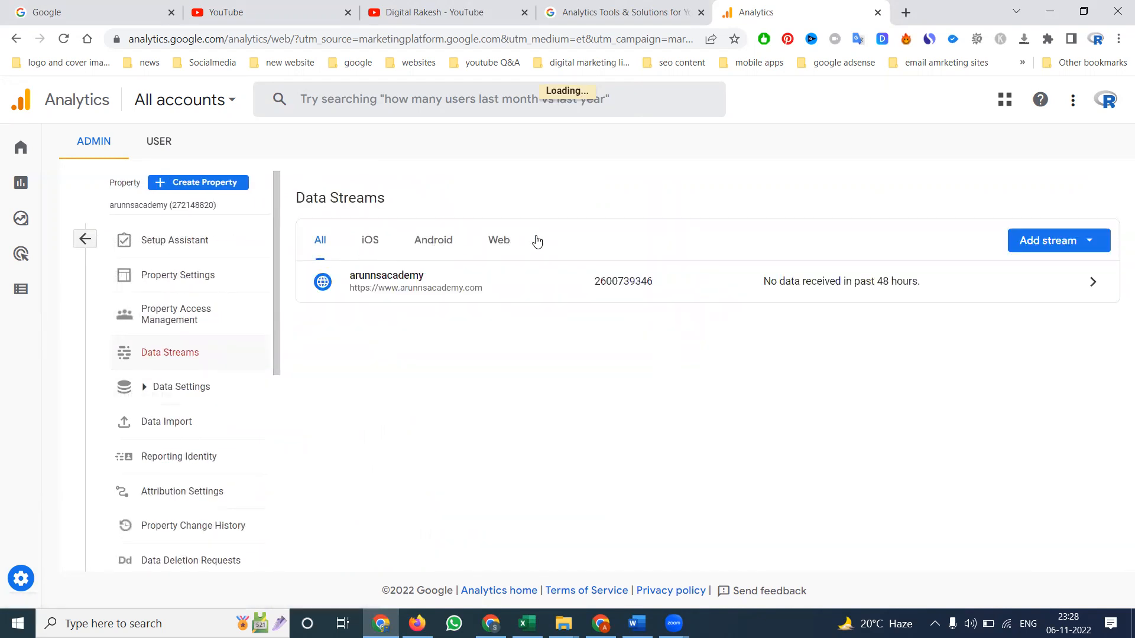
pyautogui.click(881, 288)
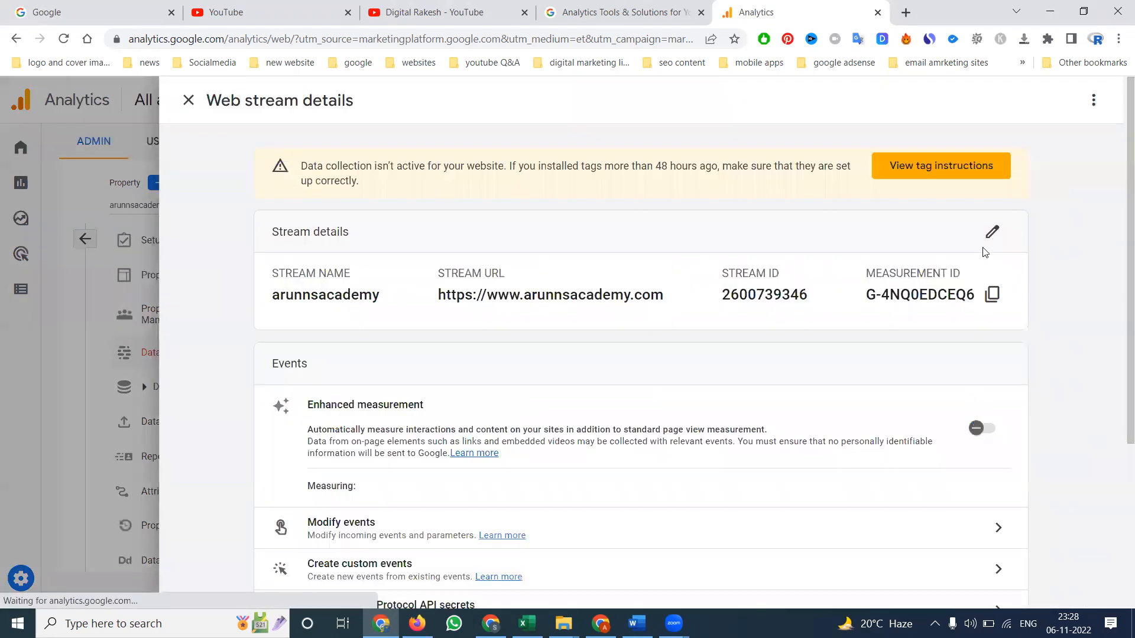
pyautogui.click(998, 231)
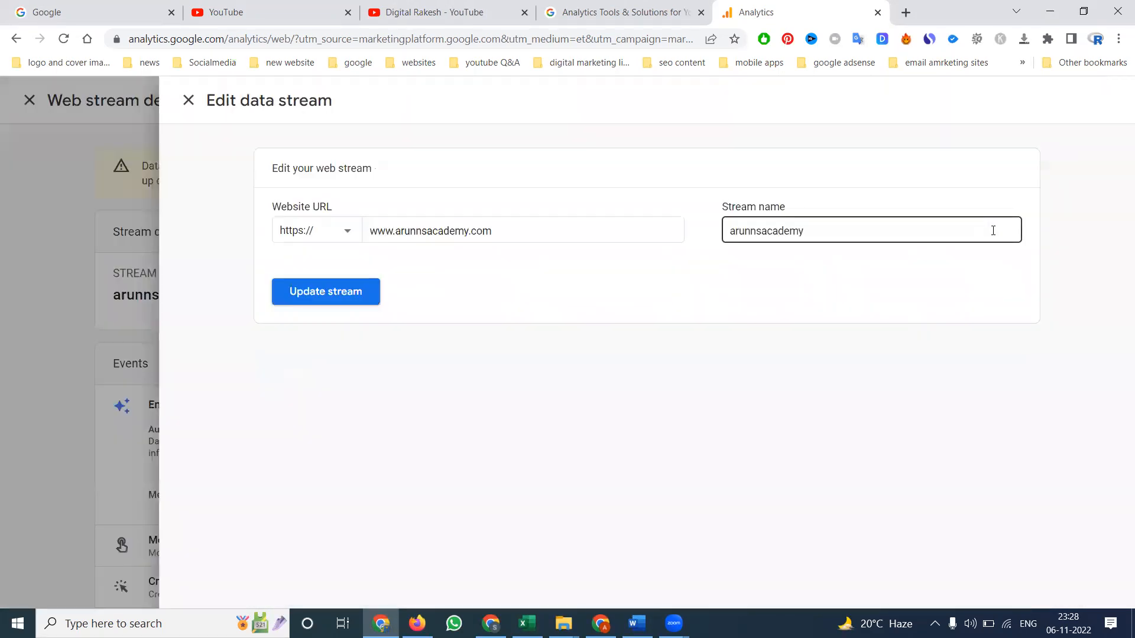
pyautogui.click(770, 235)
pyautogui.doubleClick(770, 235)
pyautogui.write('arkaloams')
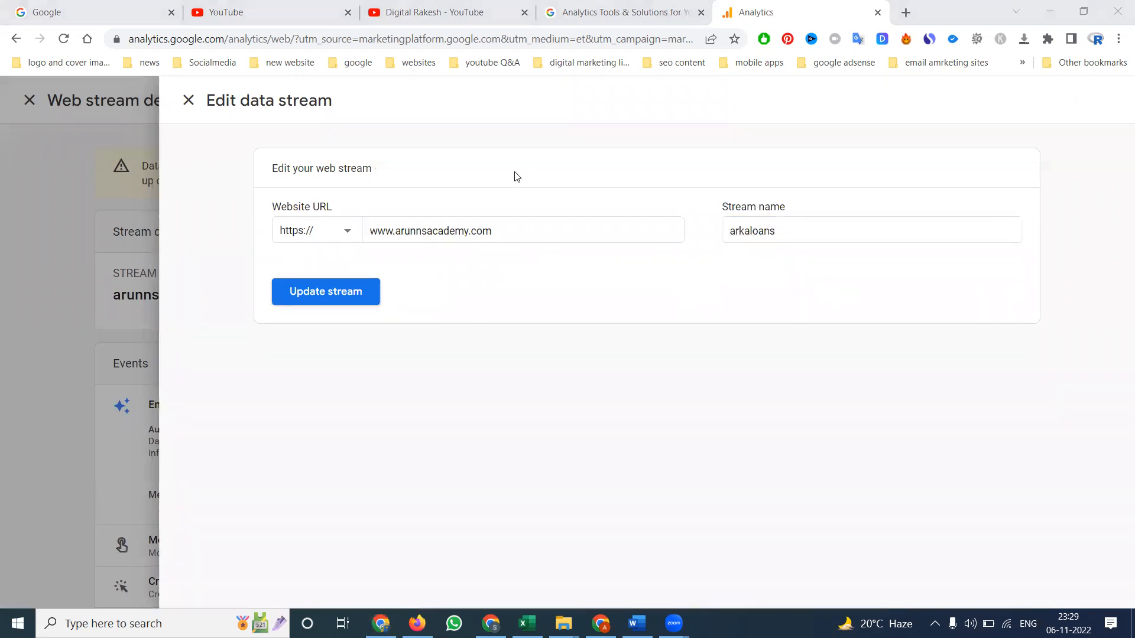
pyautogui.hotkey('alt', 'Tab')
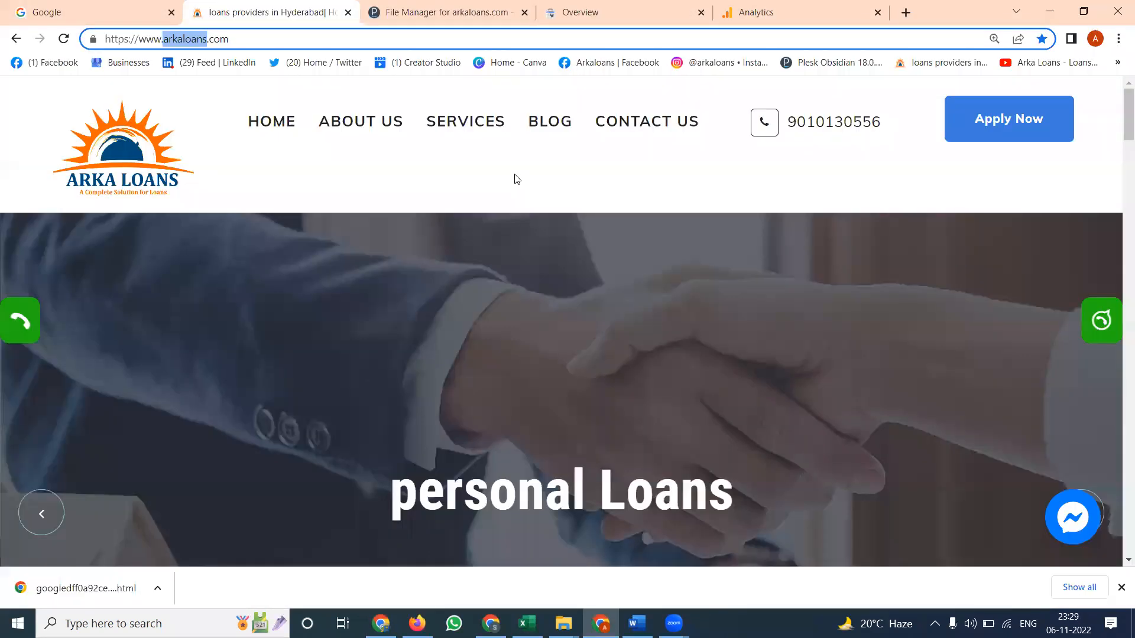
pyautogui.hotkey('alt', 'Tab')
pyautogui.hotkey('alt', 'Tab')
pyautogui.click(374, 39)
pyautogui.hotkey('ctrl', 'c')
pyautogui.hotkey('alt', 'Tab')
pyautogui.click(505, 228)
pyautogui.hotkey('ctrl', 'a')
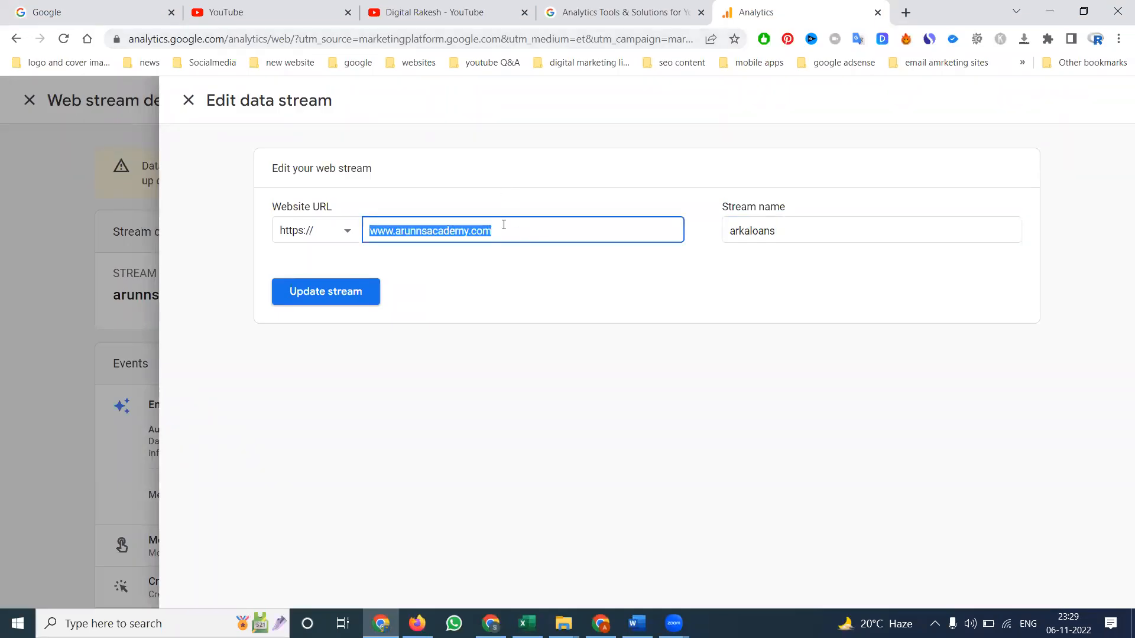
pyautogui.hotkey('ctrl', 'v')
pyautogui.click(401, 231)
pyautogui.press('BackSpace')
pyautogui.press('BackSpace')
pyautogui.press('BackSpace')
pyautogui.press('BackSpace')
pyautogui.press('BackSpace')
pyautogui.press('BackSpace')
pyautogui.press('BackSpace')
pyautogui.press('BackSpace')
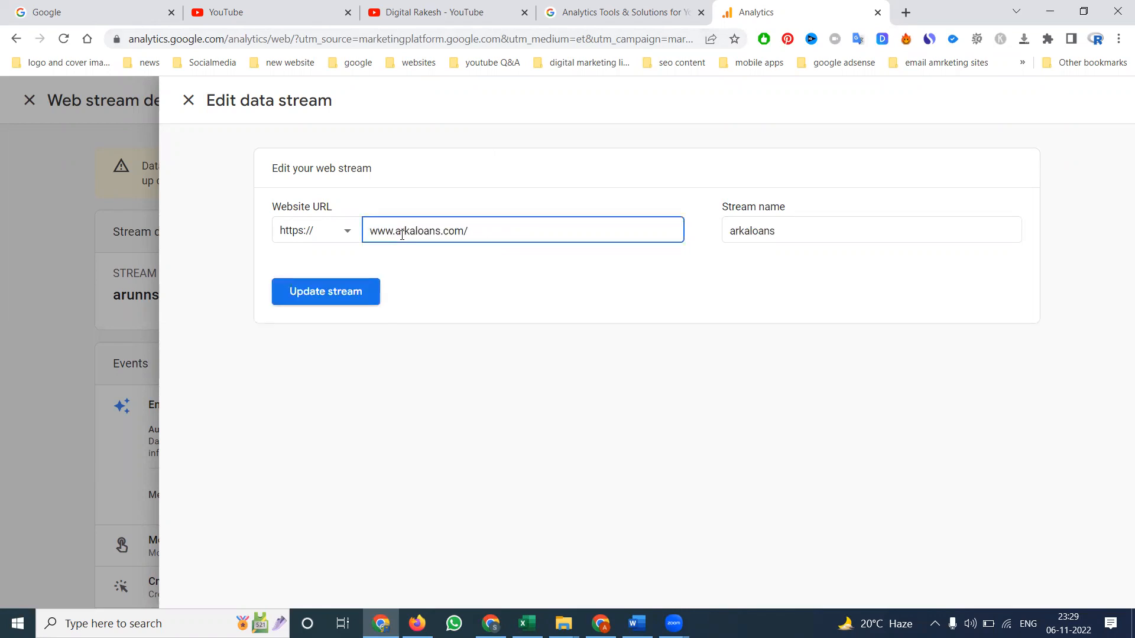
pyautogui.click(319, 298)
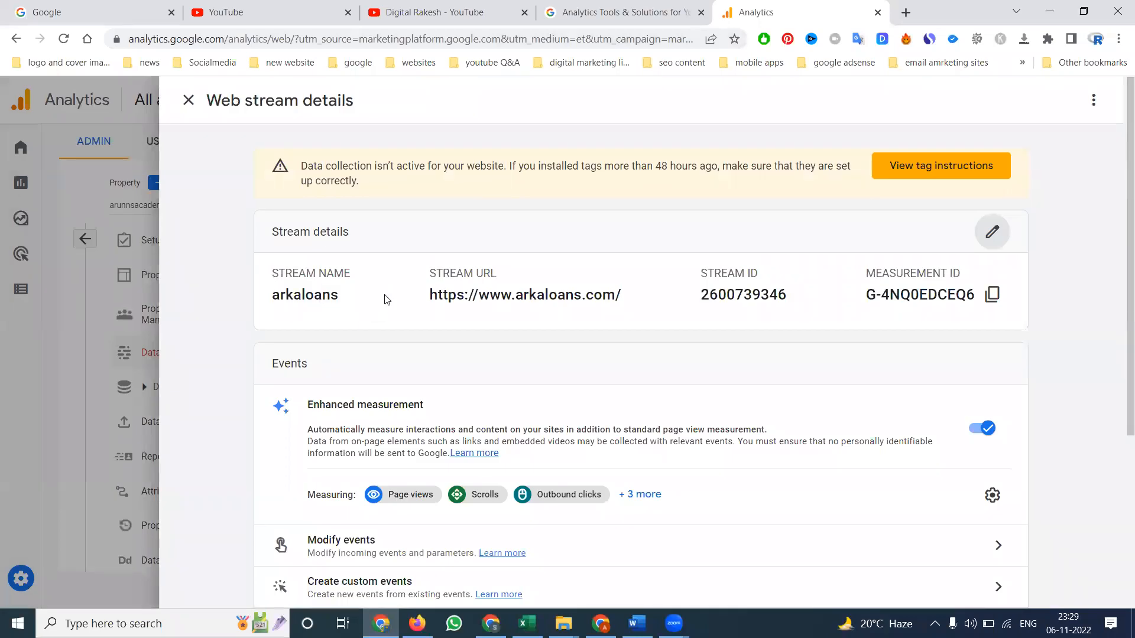
# Examine the web stream's event modifications, custom events and Measurement Protocol API secrets.
pyautogui.scroll(-3, 483, 309)
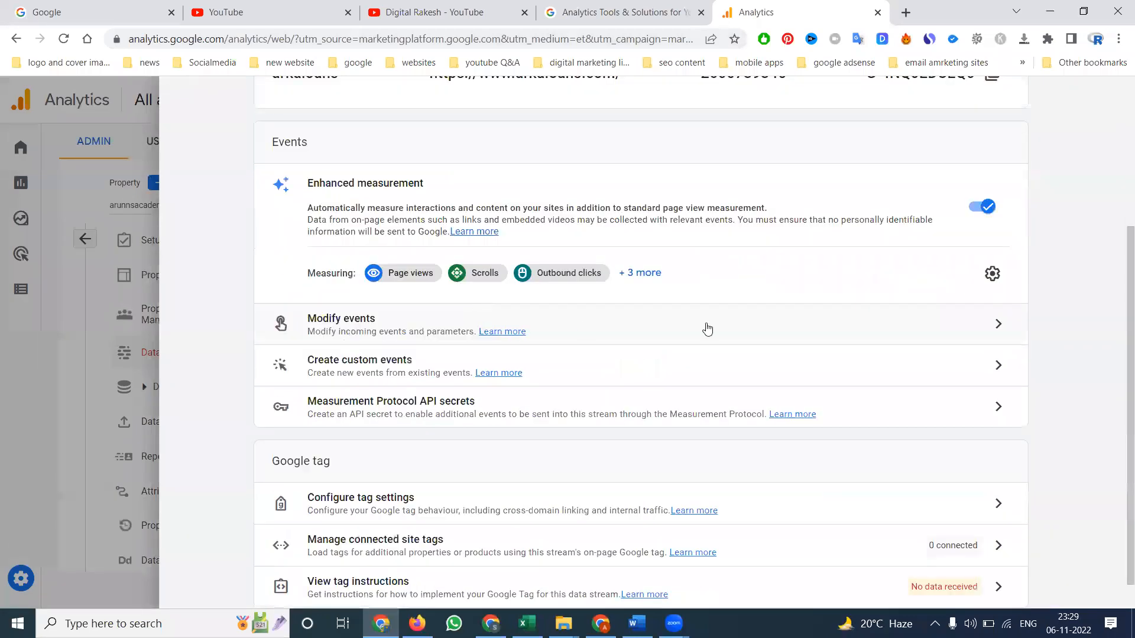
pyautogui.click(903, 328)
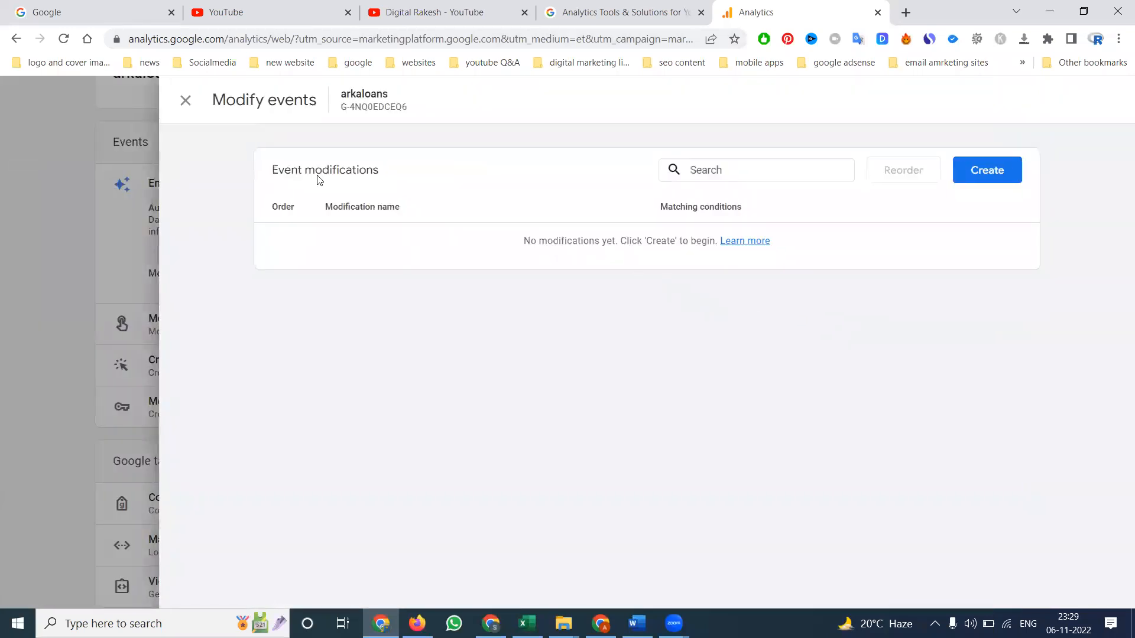
pyautogui.click(185, 100)
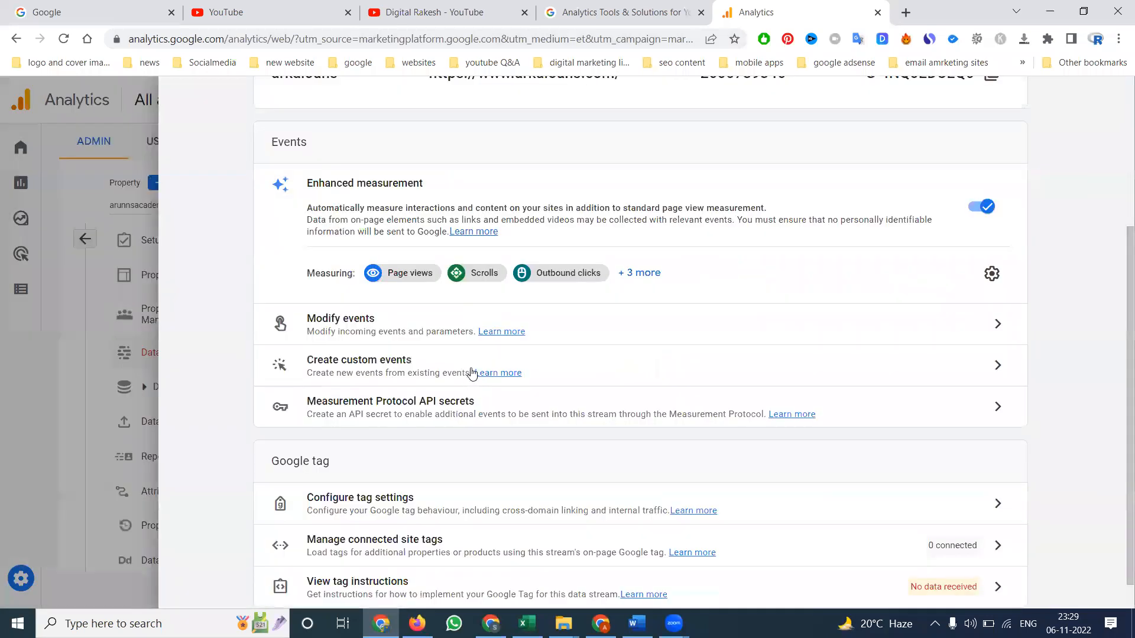
pyautogui.click(576, 374)
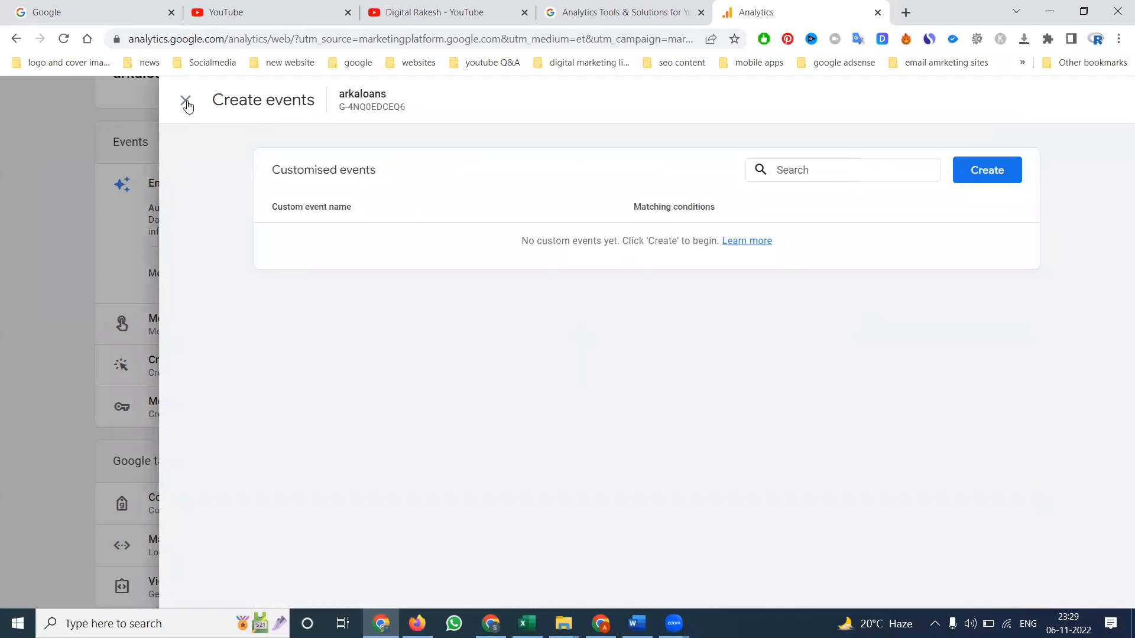
pyautogui.click(185, 101)
pyautogui.click(529, 400)
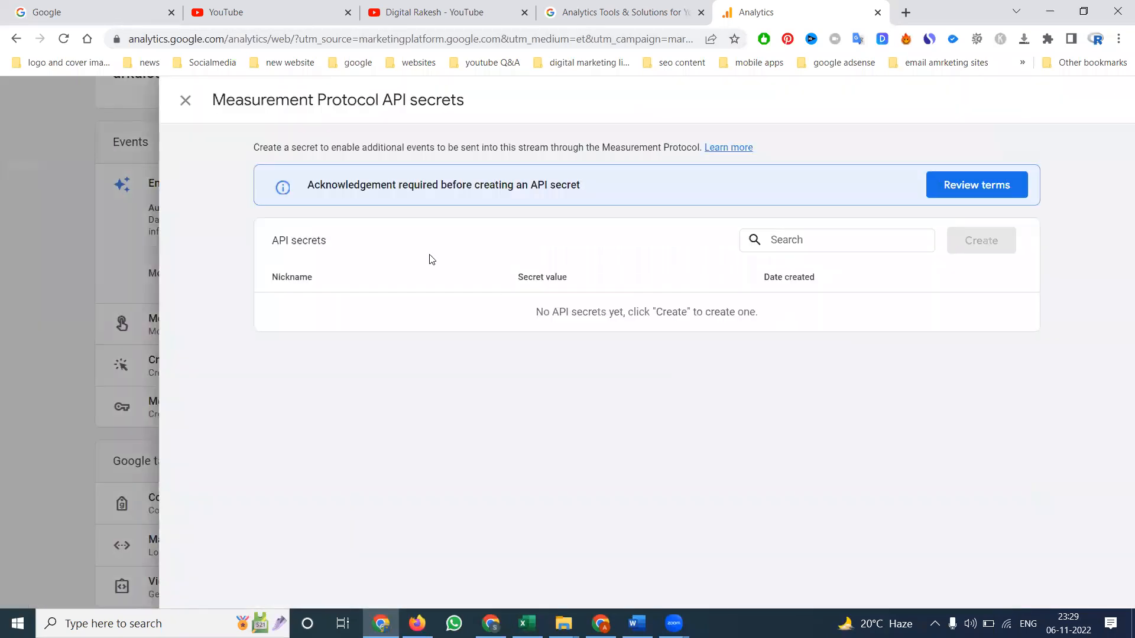
pyautogui.click(185, 101)
# Examine the Google tag's configuration, history and administration settings for the web stream.
pyautogui.scroll(-1, 443, 433)
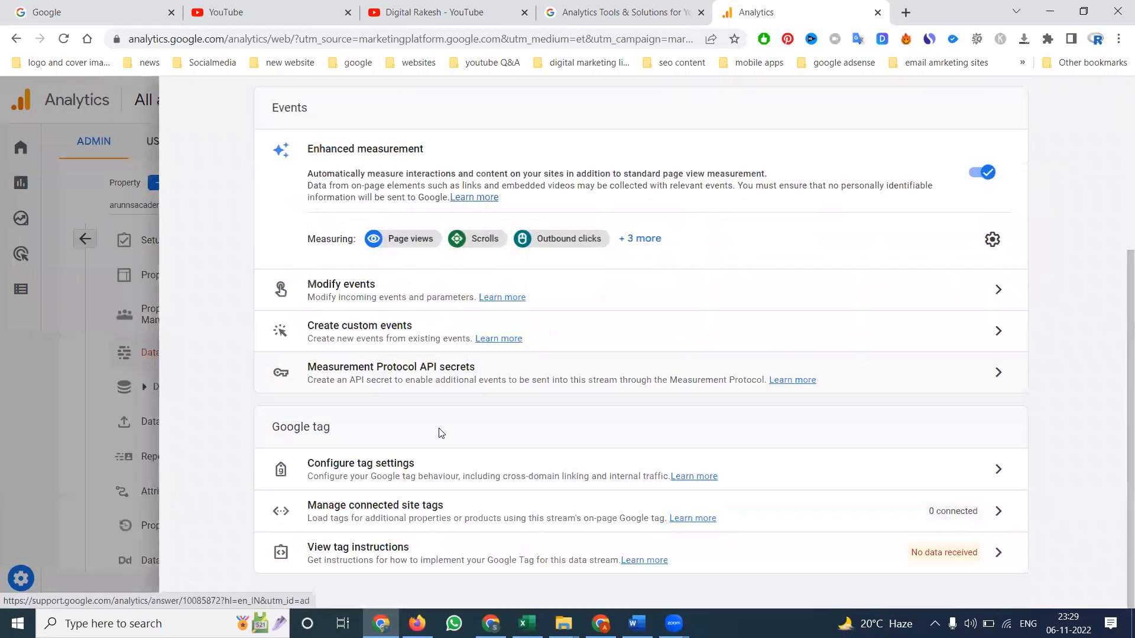
pyautogui.click(416, 466)
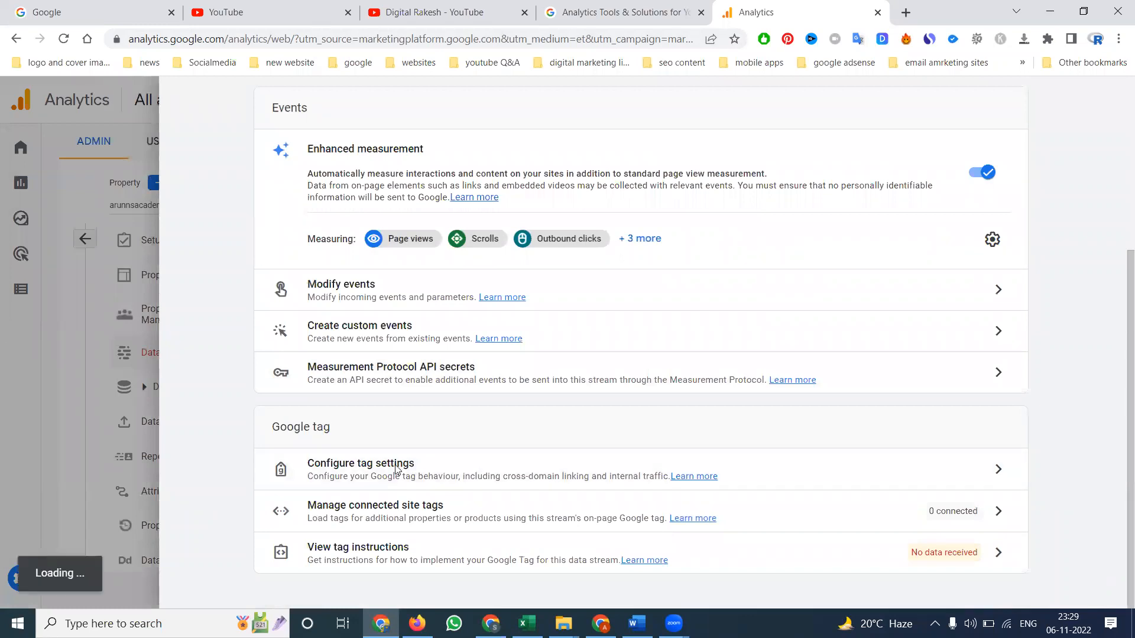
pyautogui.click(1000, 470)
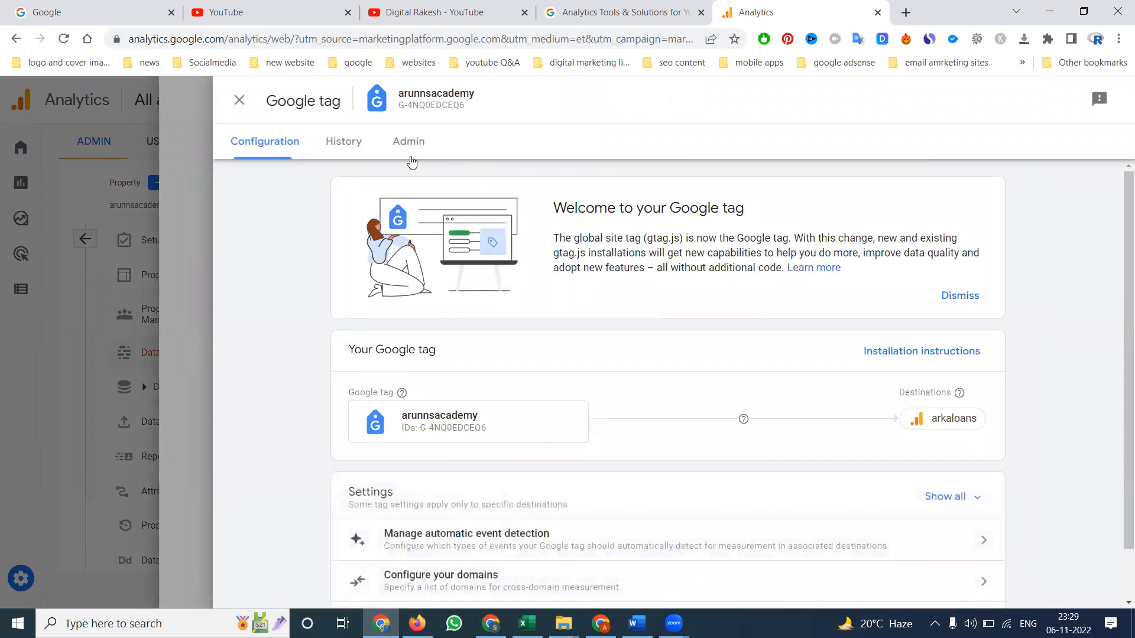
pyautogui.scroll(-1, 422, 254)
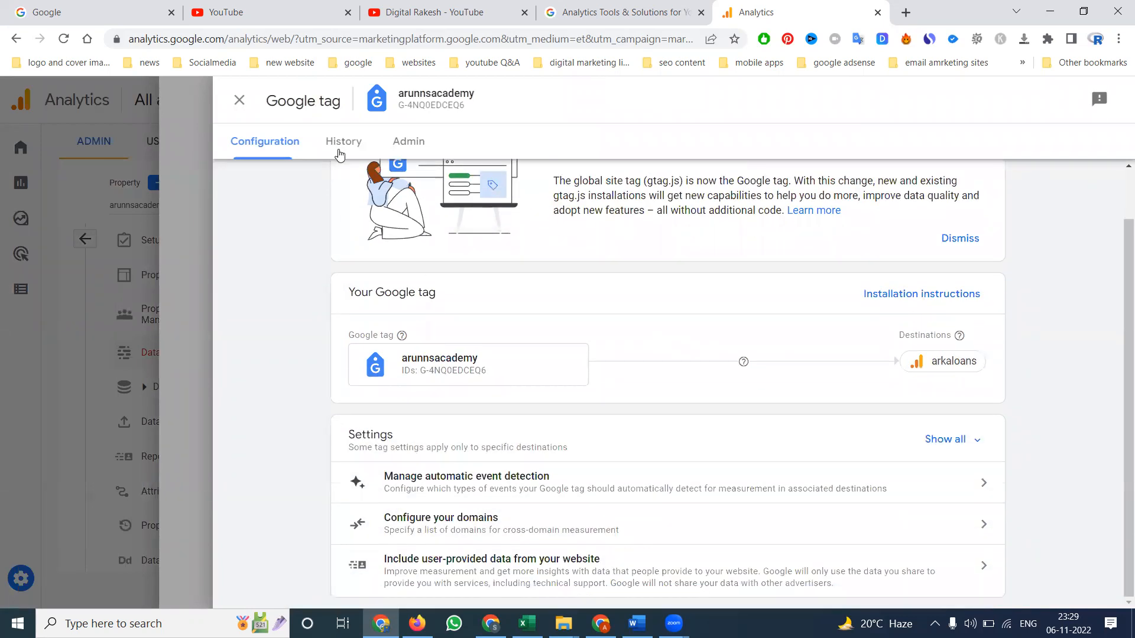
pyautogui.click(339, 152)
pyautogui.click(406, 145)
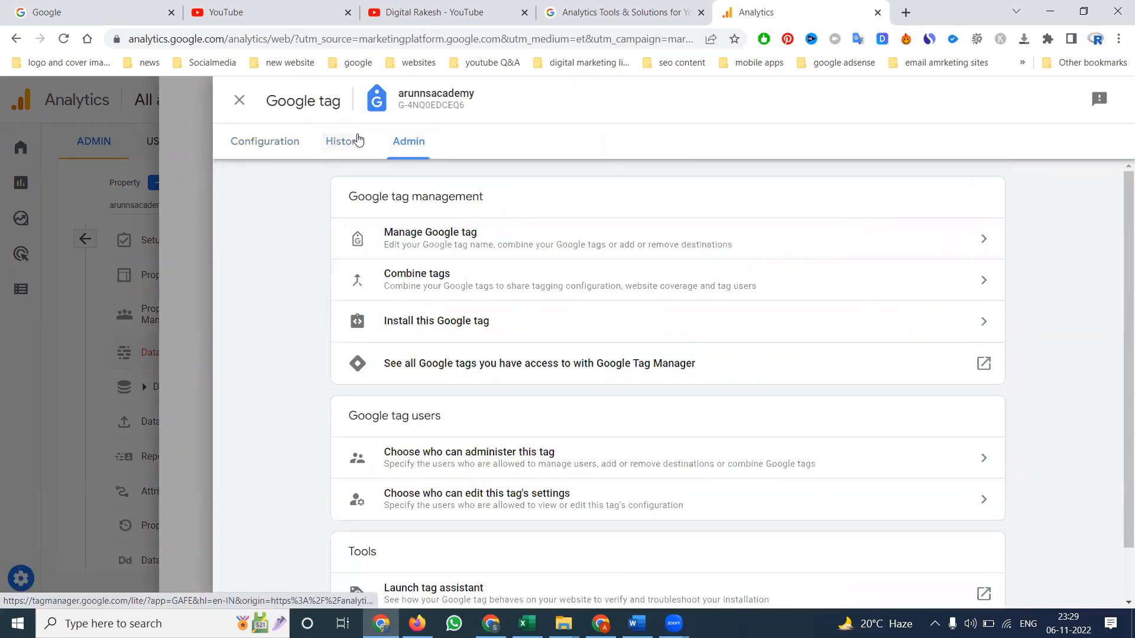
pyautogui.click(240, 101)
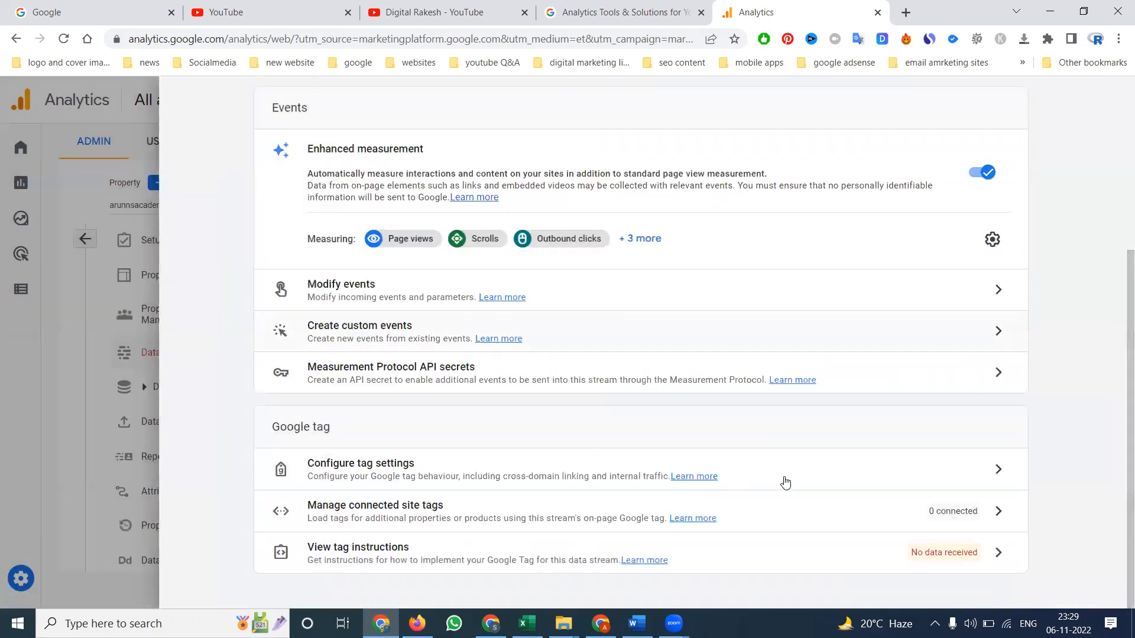
# Check the stream's connected site tags and open the Google tag installation instructions.
pyautogui.click(995, 511)
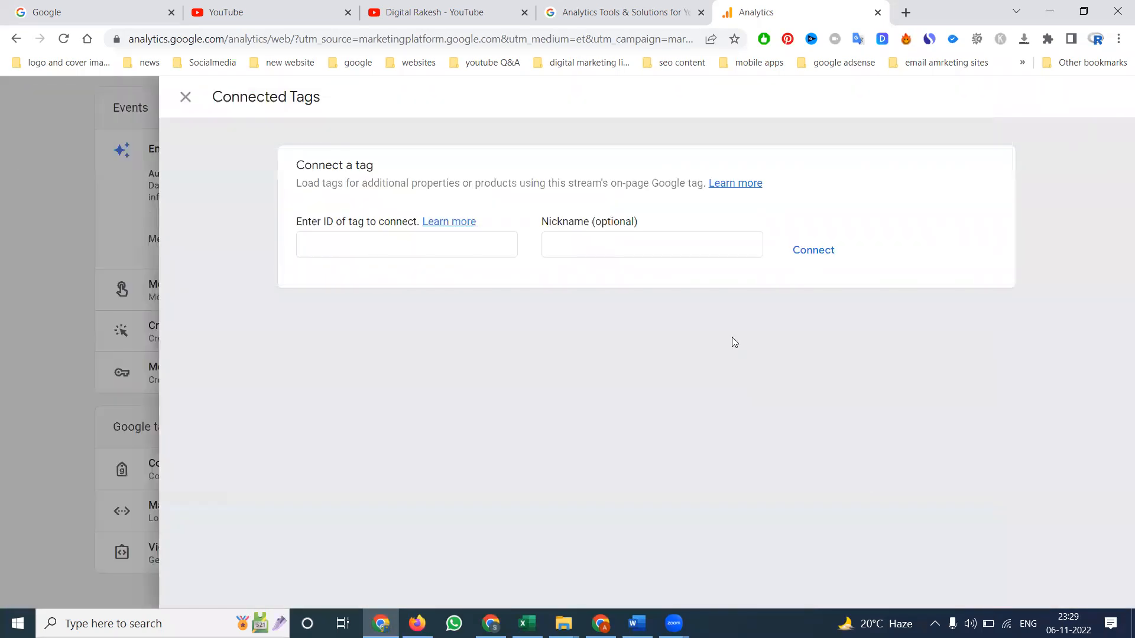
pyautogui.click(184, 99)
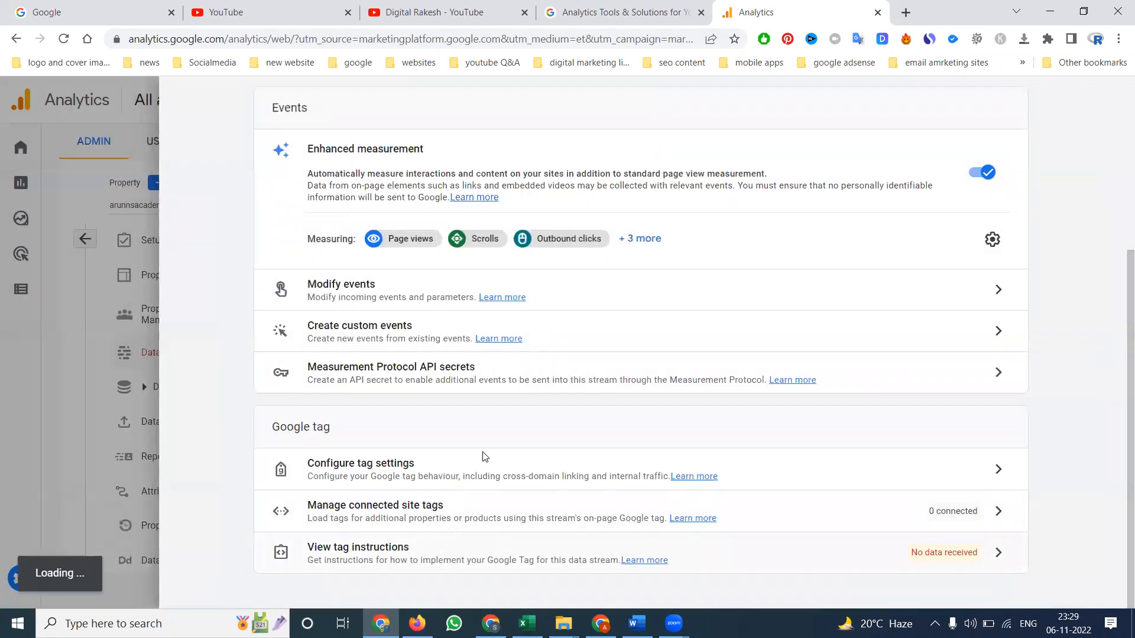
pyautogui.click(998, 555)
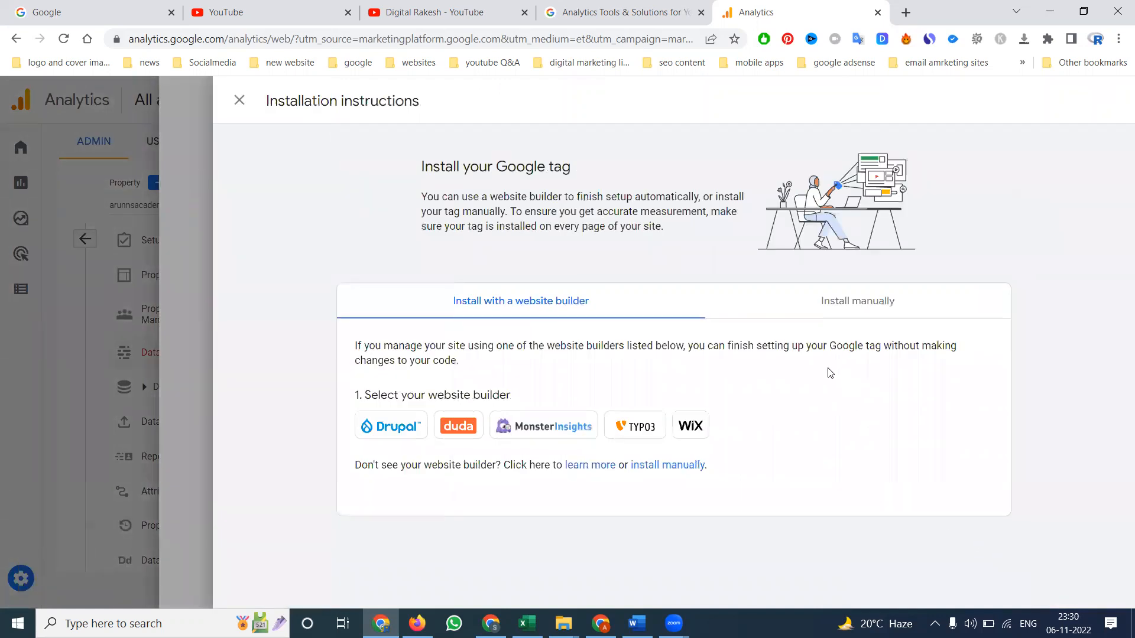
# Switch the installation instructions to manual installation and copy the Google tag code.
pyautogui.doubleClick(854, 302)
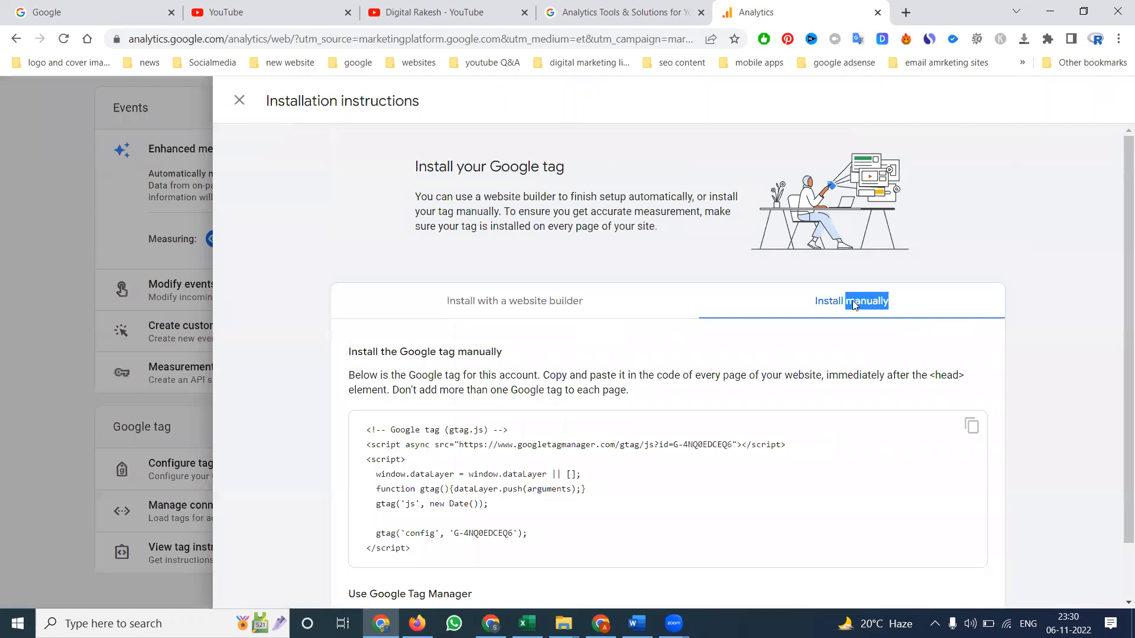
pyautogui.scroll(-1, 510, 391)
pyautogui.click(428, 384)
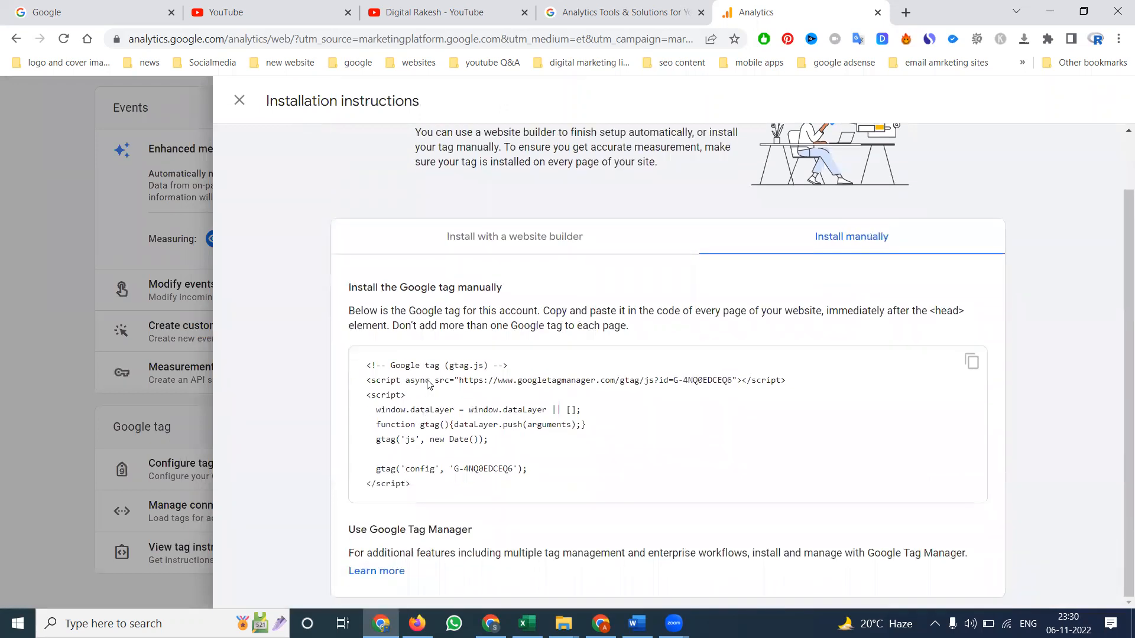
pyautogui.click(967, 368)
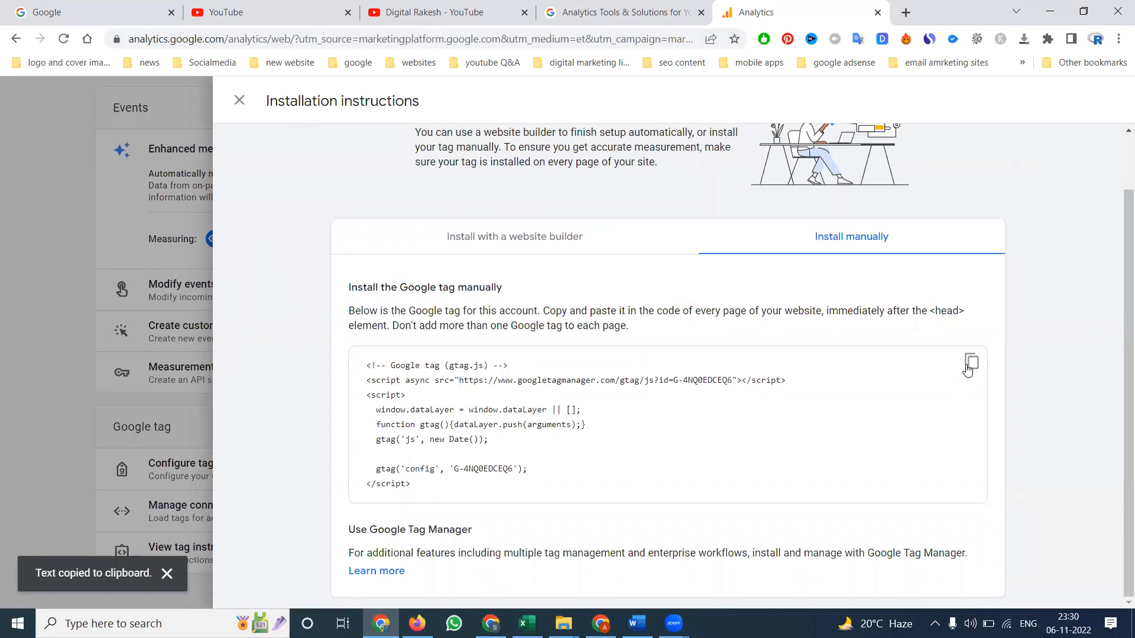
# In the Plesk File Manager for arkaloans.com, open head.php from httpdocs/application/views/includes for editing.
pyautogui.hotkey('alt', 'Tab')
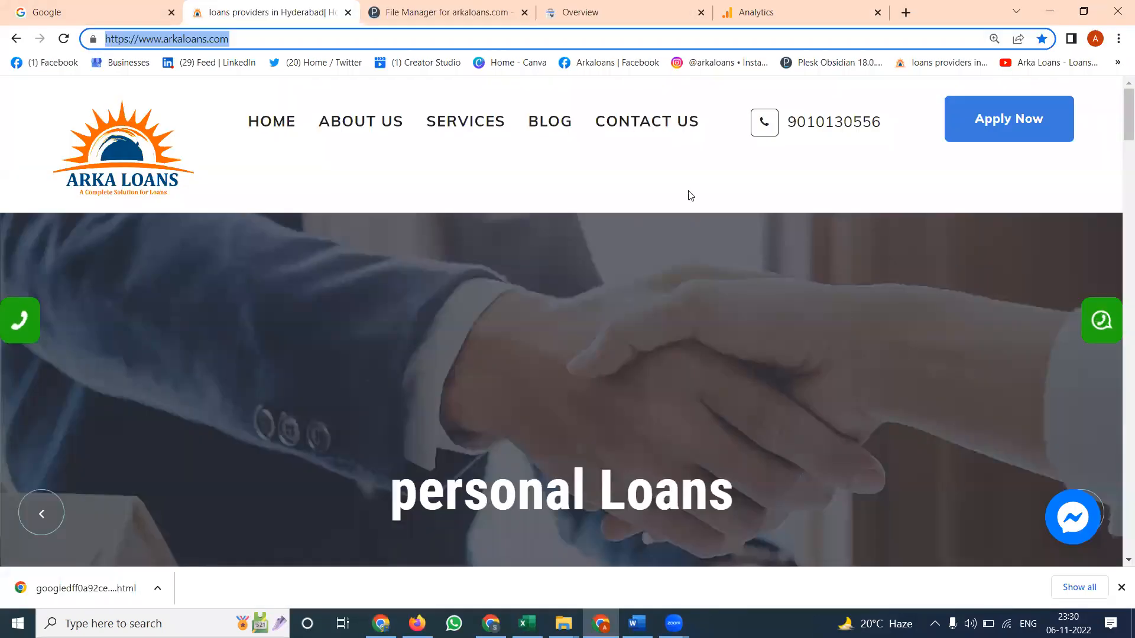
pyautogui.click(449, 13)
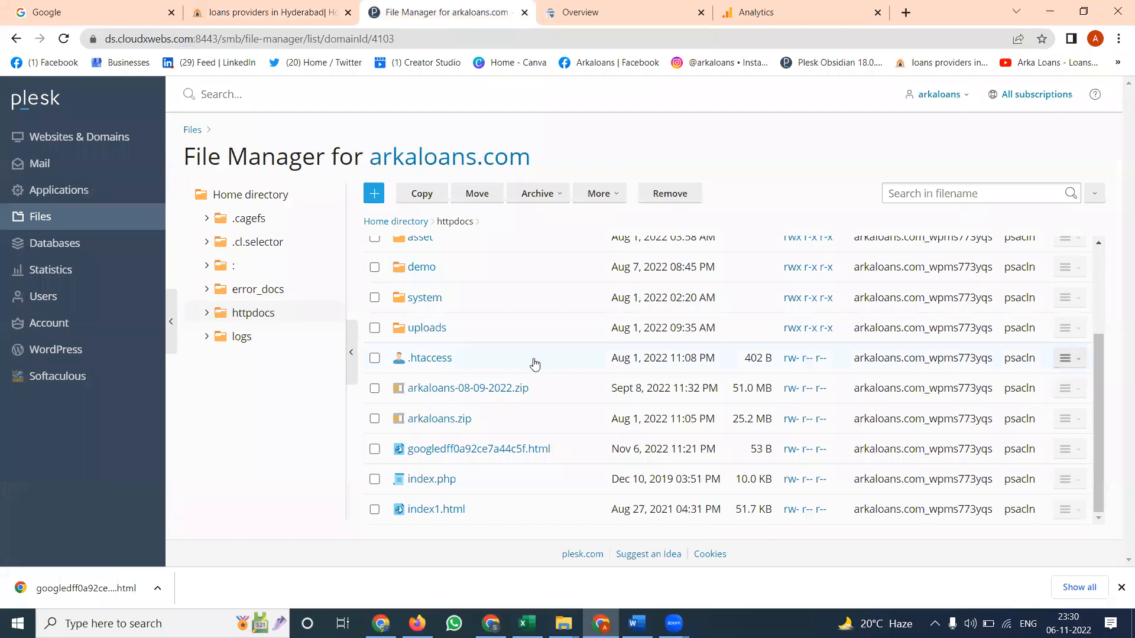
pyautogui.scroll(3, 535, 367)
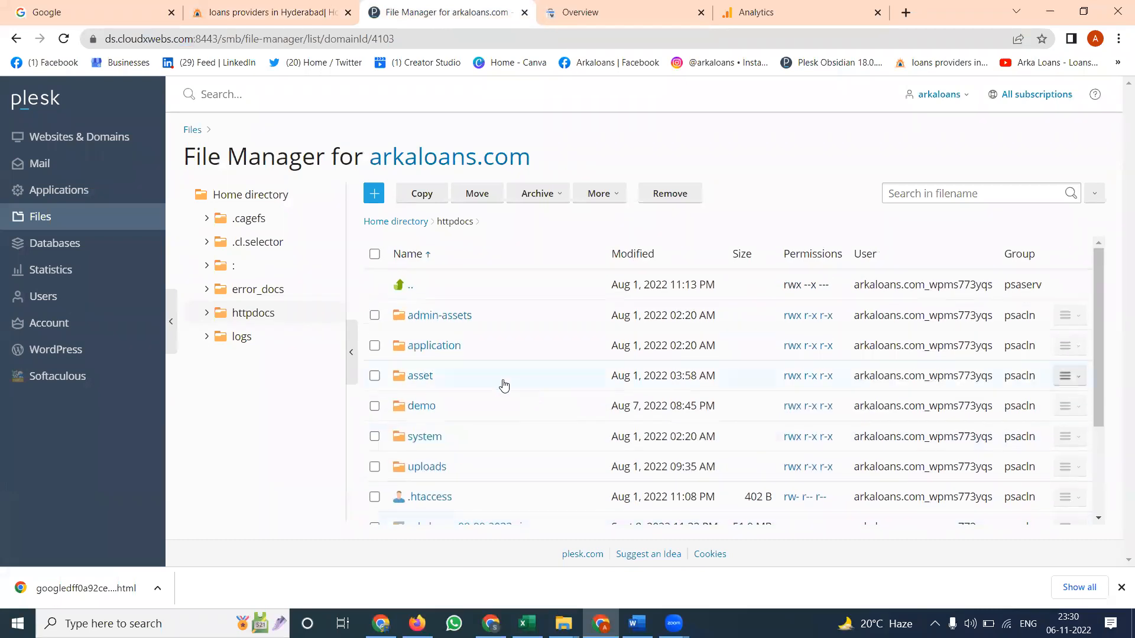
pyautogui.click(435, 346)
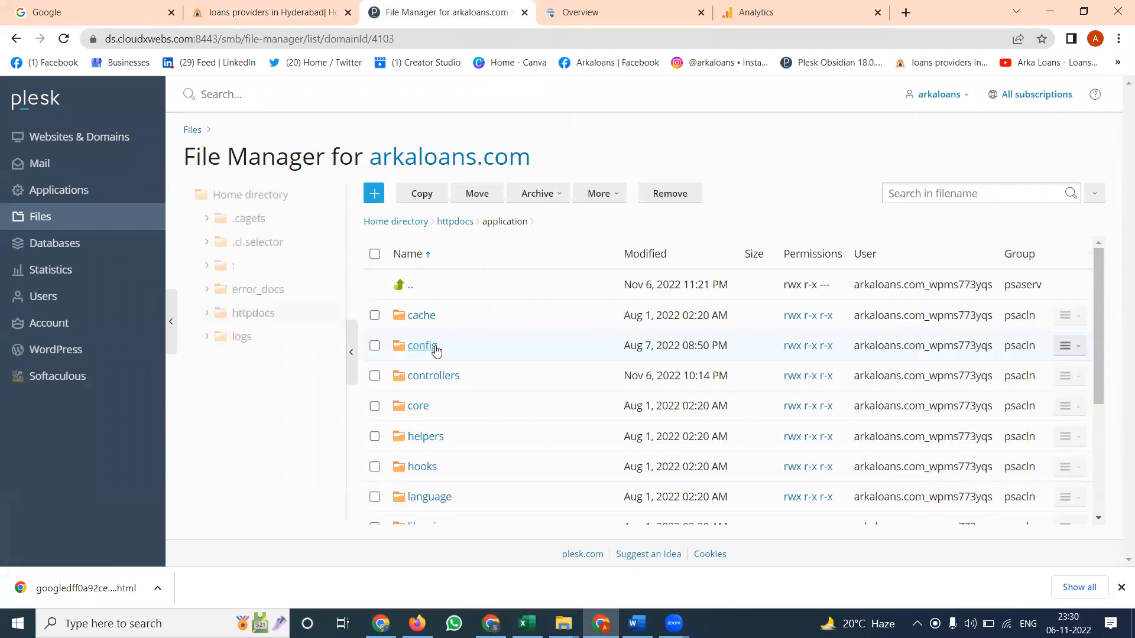
pyautogui.scroll(-2, 435, 345)
pyautogui.scroll(-2, 437, 343)
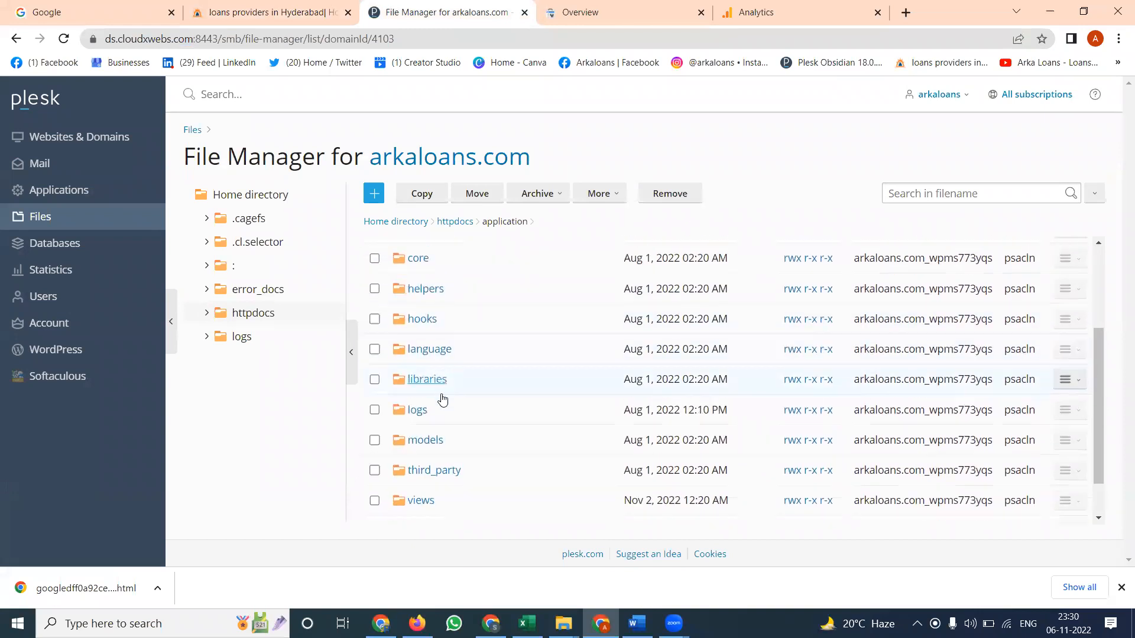
pyautogui.click(420, 499)
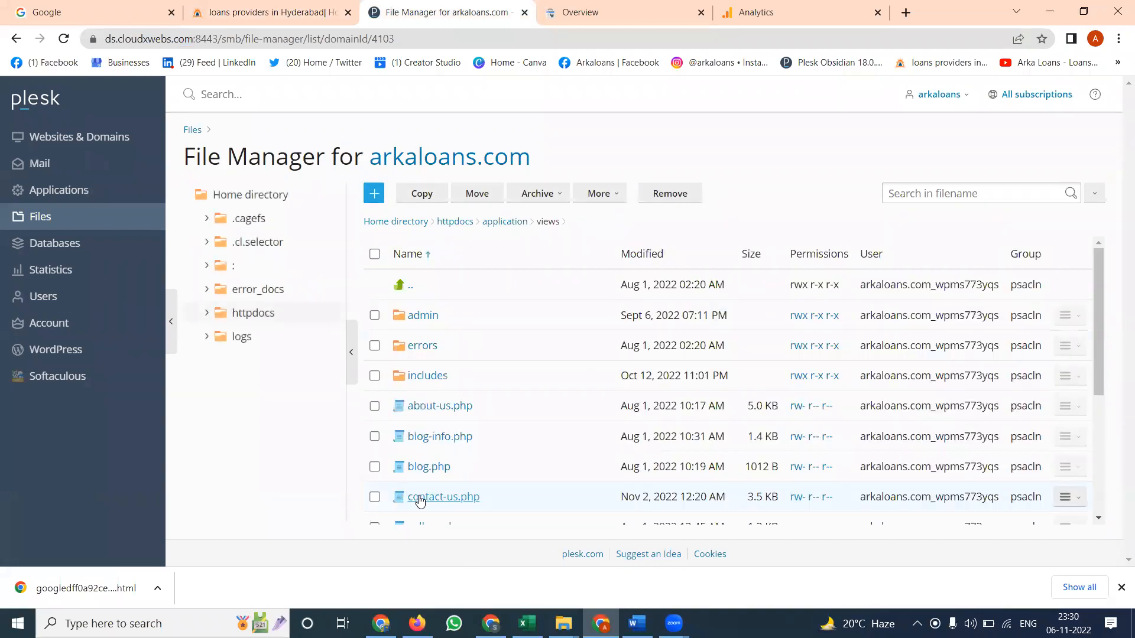
pyautogui.click(428, 376)
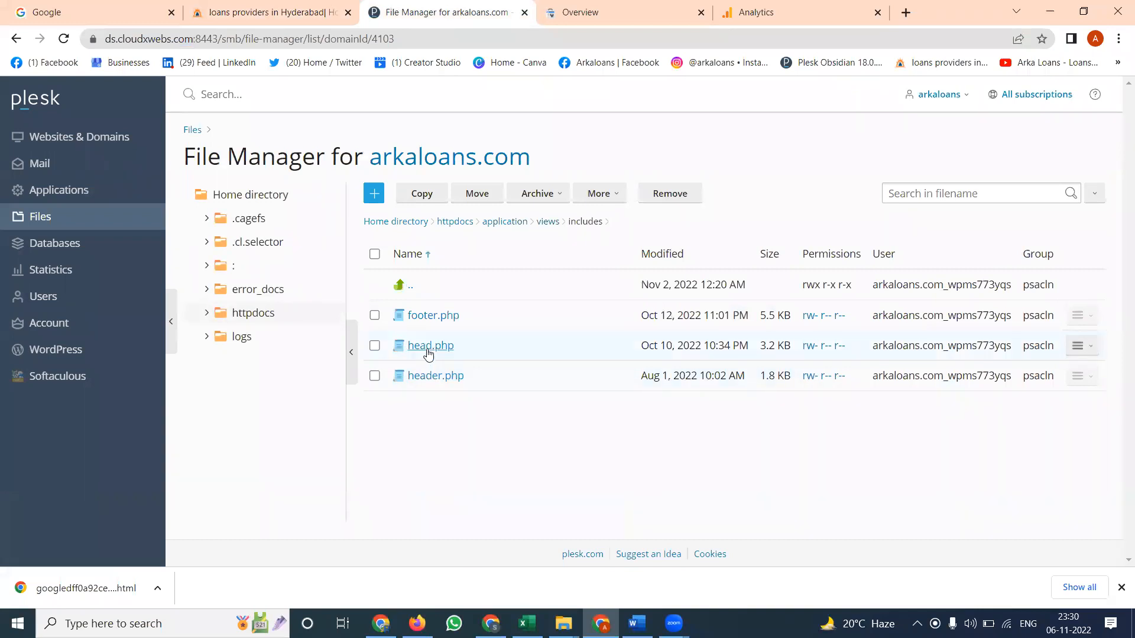
pyautogui.click(428, 352)
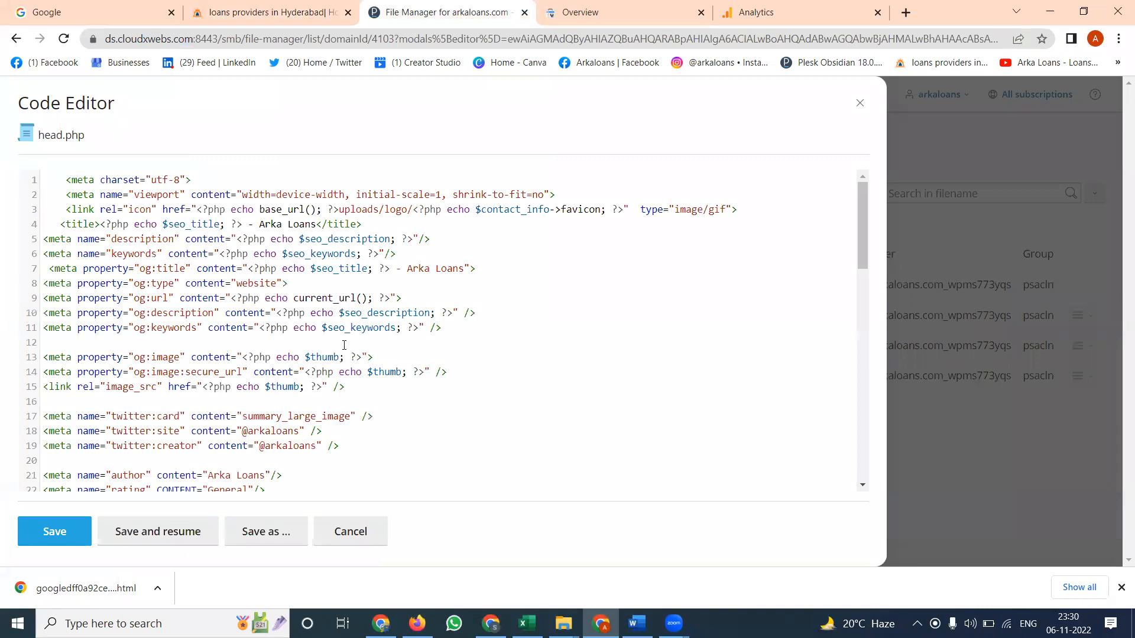
# Paste the copied Google tag code at the end of head.php, below the stylesheet links after a few blank lines, and save the file.
pyautogui.scroll(-3, 344, 345)
pyautogui.scroll(-13, 344, 345)
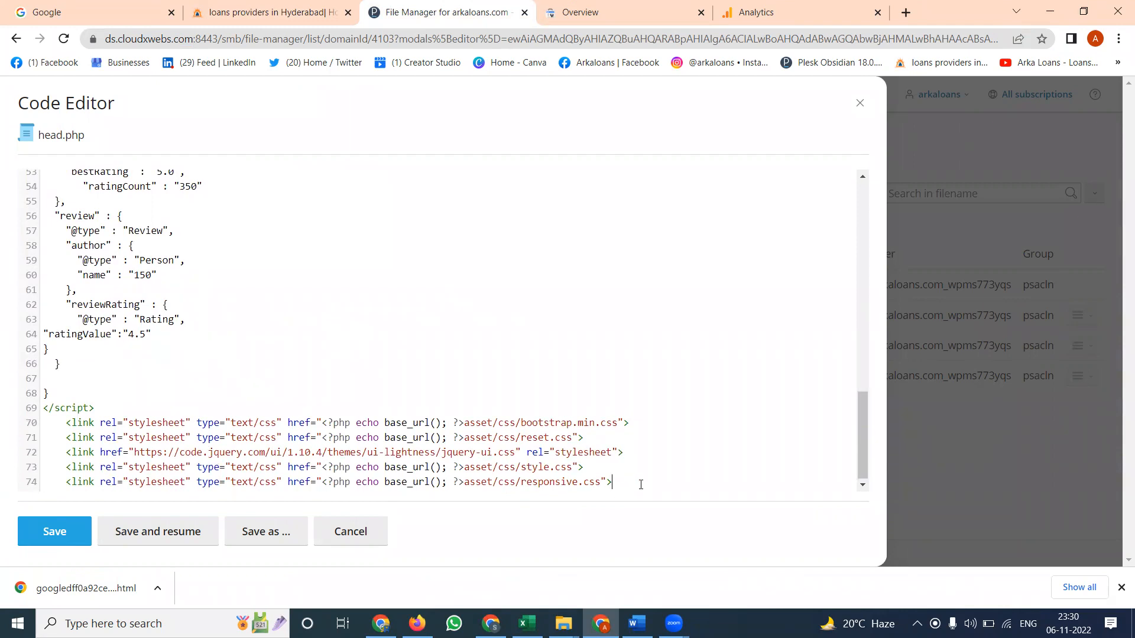
pyautogui.press('Return')
pyautogui.press('Return')
pyautogui.press('Return')
pyautogui.press('Return')
pyautogui.hotkey('ctrl', 'v')
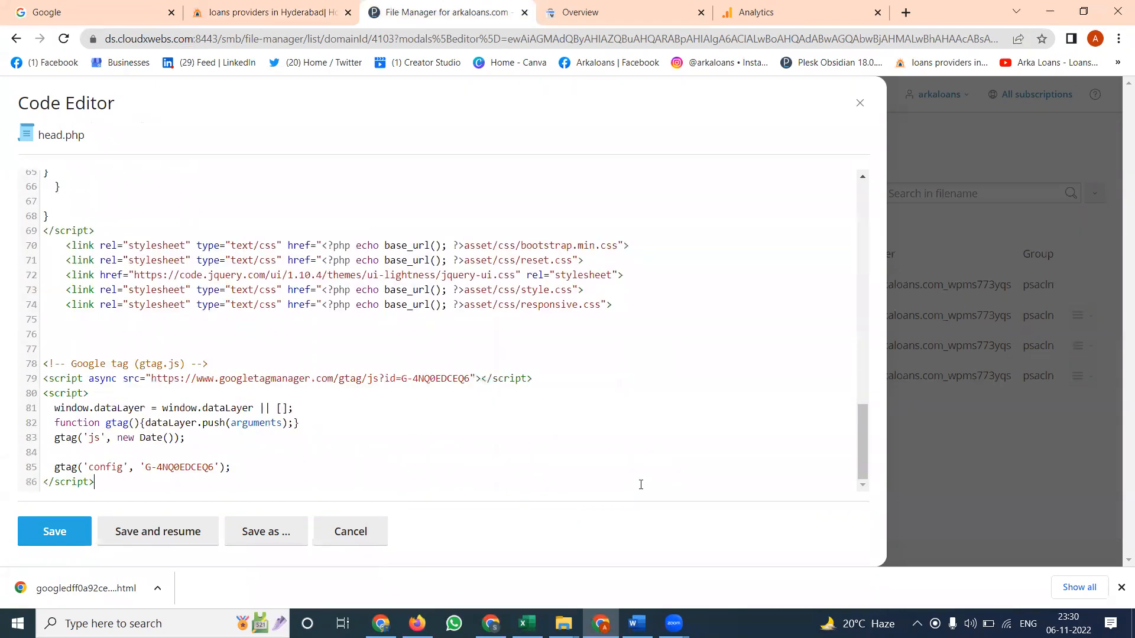
pyautogui.scroll(3, 484, 408)
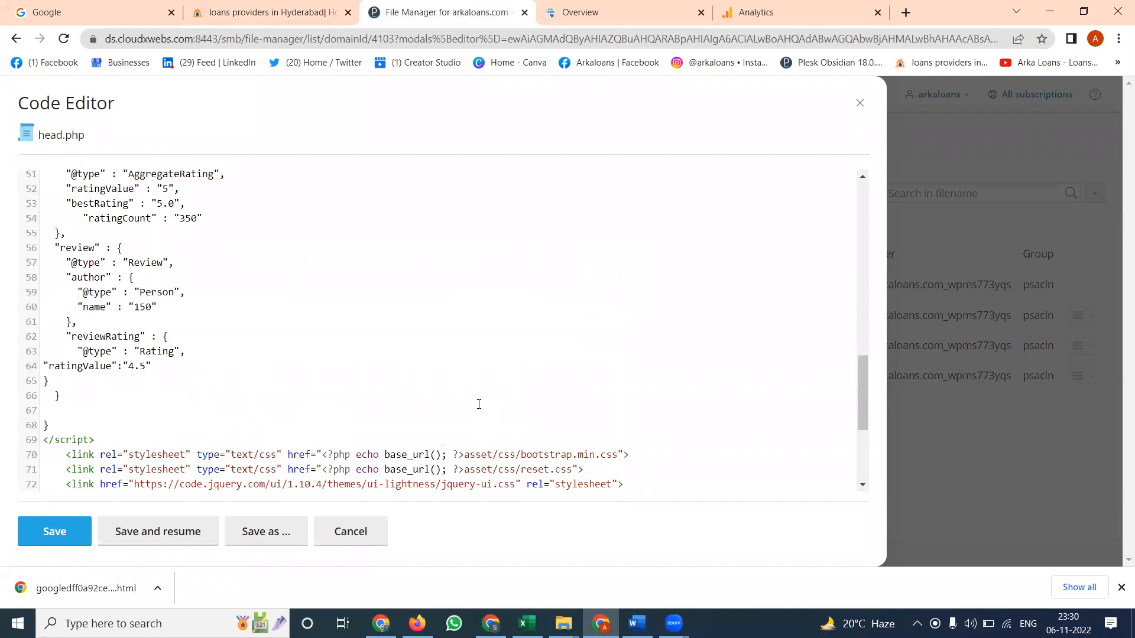
pyautogui.scroll(2, 479, 404)
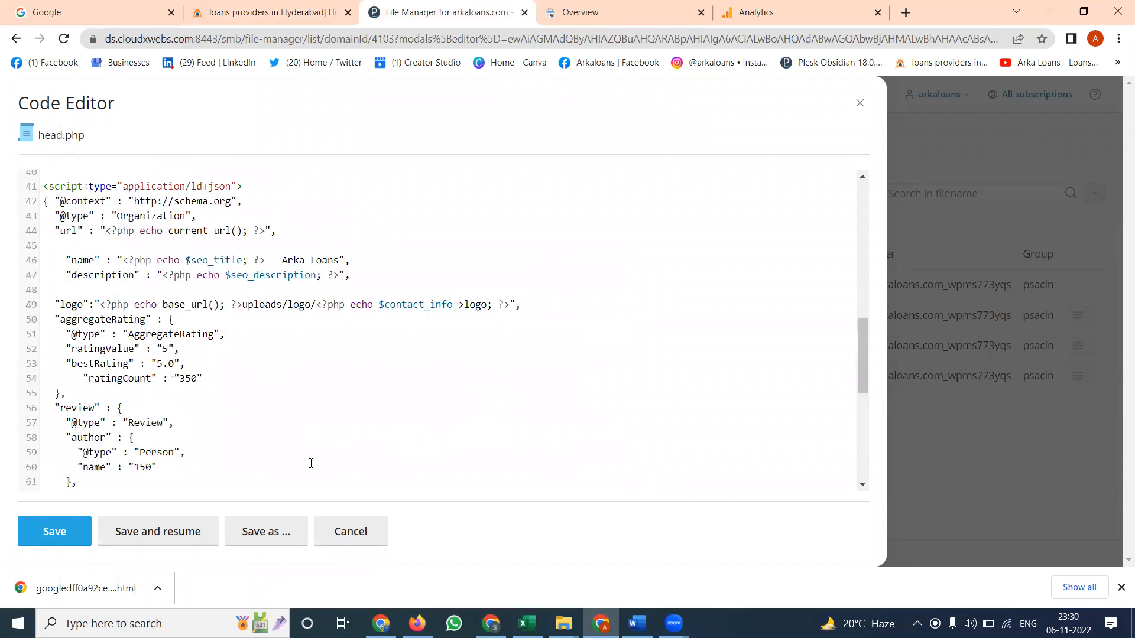
pyautogui.click(64, 533)
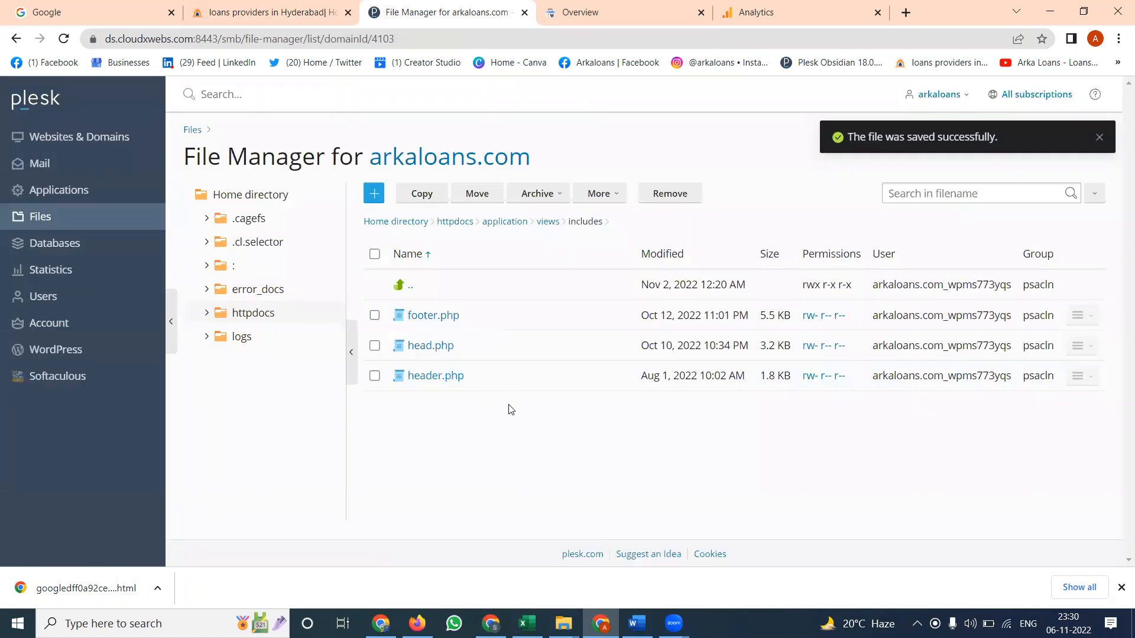
# Return to Google Analytics, close the tag instructions and stream details, and open the Real-time report.
pyautogui.hotkey('alt', 'Tab')
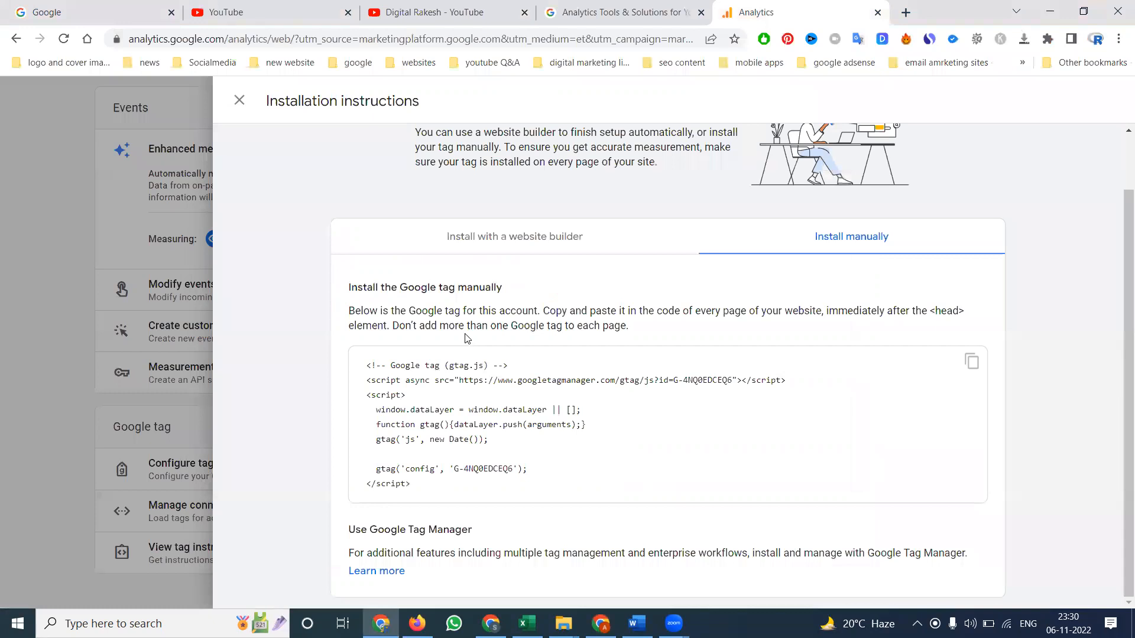
pyautogui.scroll(2, 555, 304)
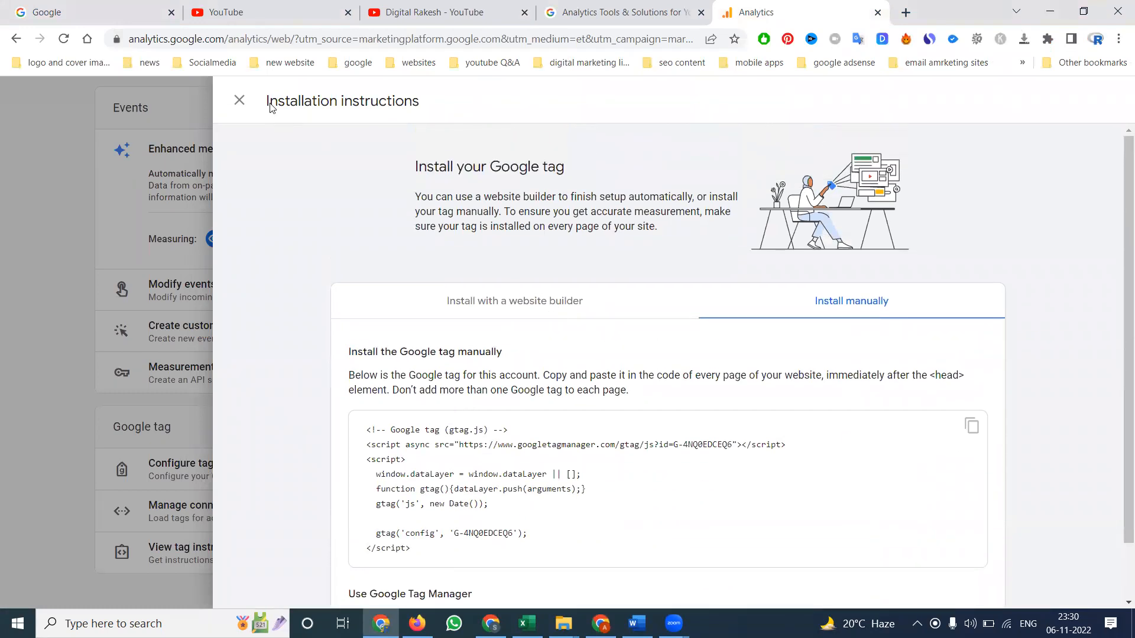
pyautogui.click(237, 96)
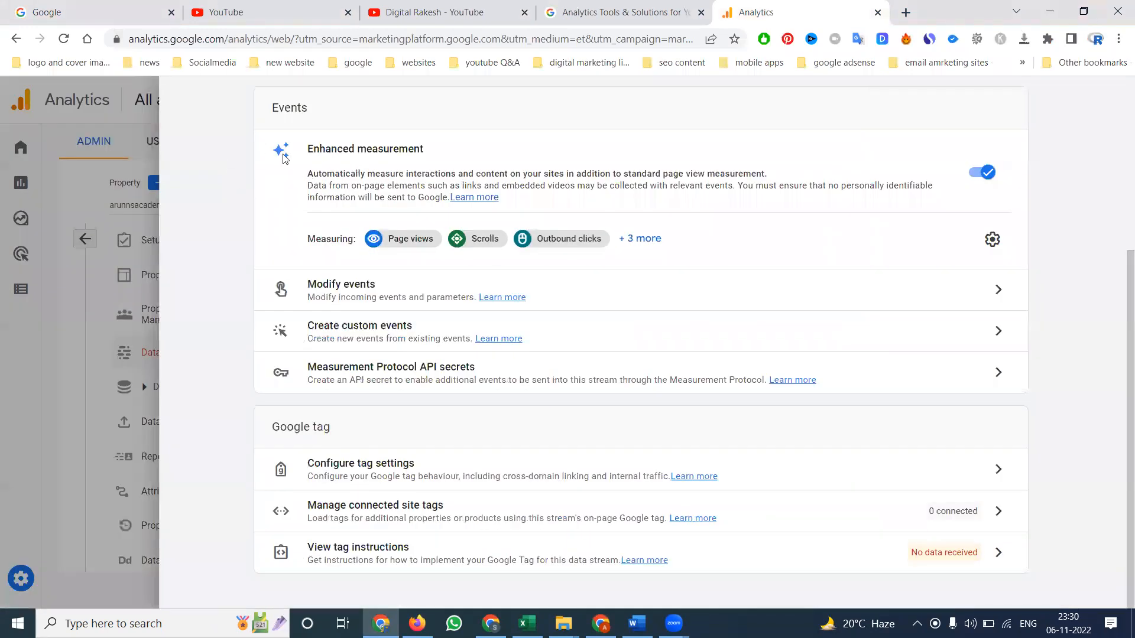
pyautogui.click(125, 169)
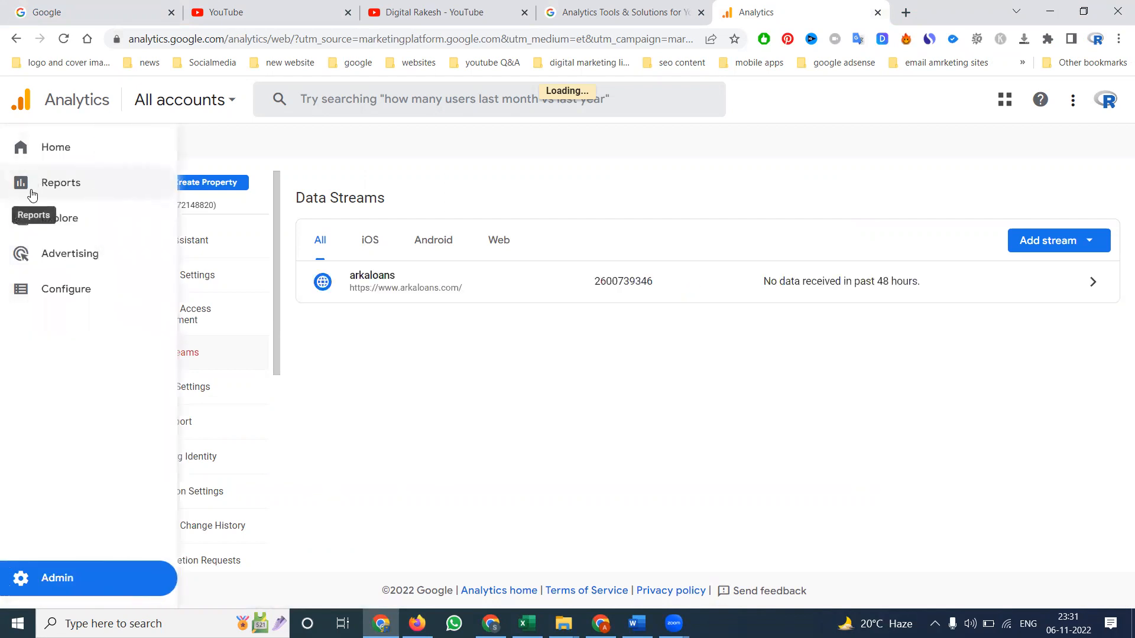
pyautogui.click(31, 183)
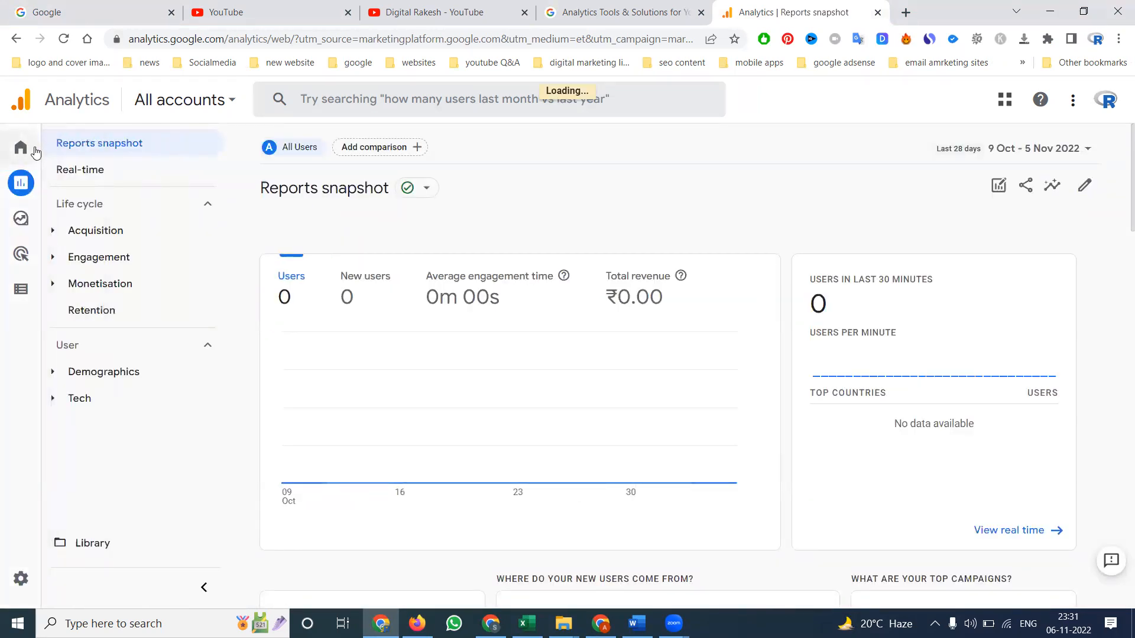
pyautogui.click(98, 173)
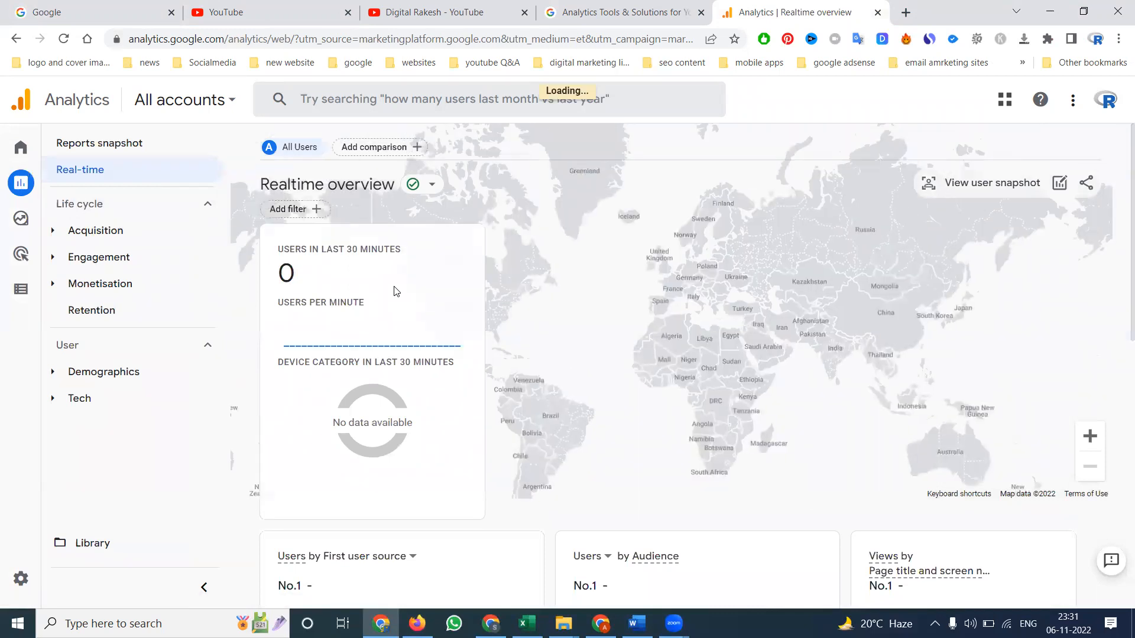
# Switch to the Arka Loans site, visit its Contact Us page and reload it to generate test traffic.
pyautogui.hotkey('alt', 'Tab')
pyautogui.hotkey('ctrl', 'shift', 'Tab')
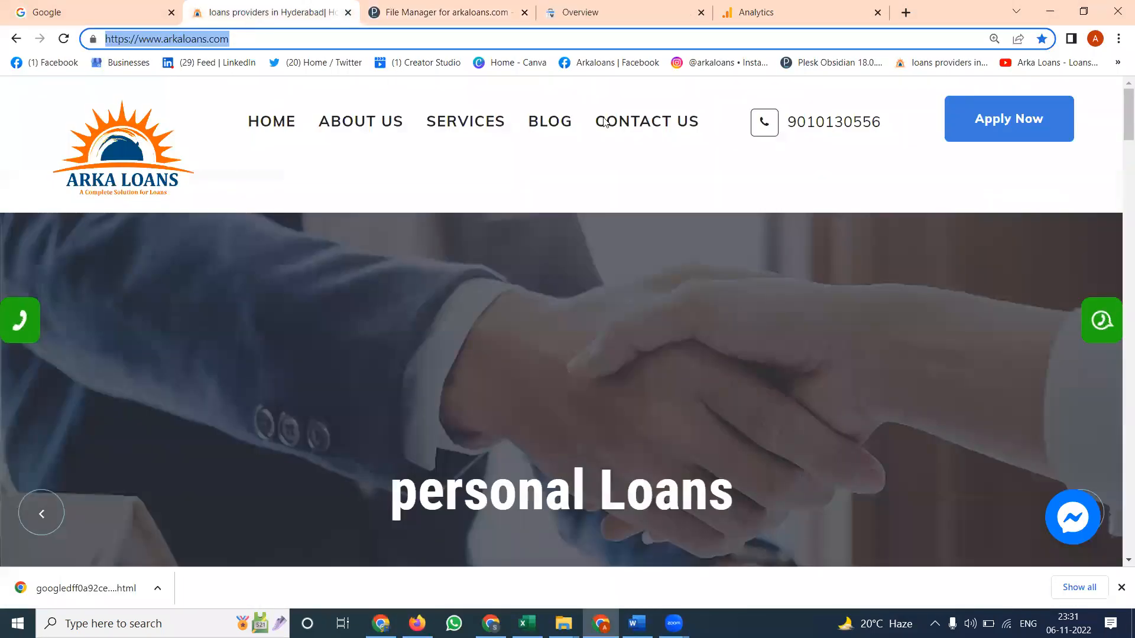
pyautogui.click(653, 127)
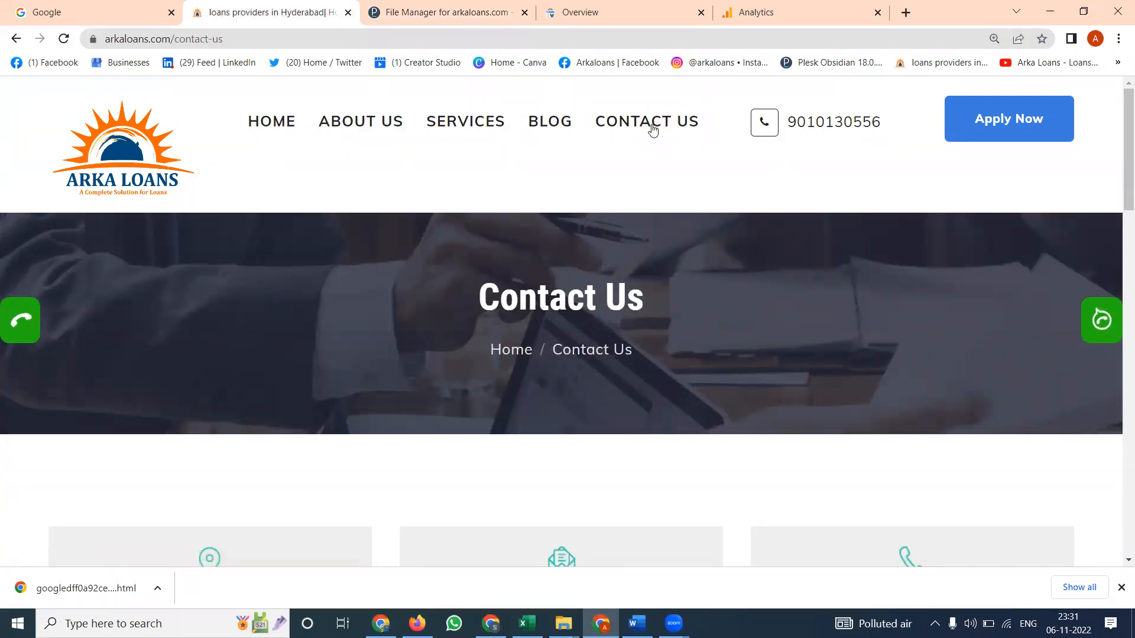
pyautogui.scroll(-10, 555, 205)
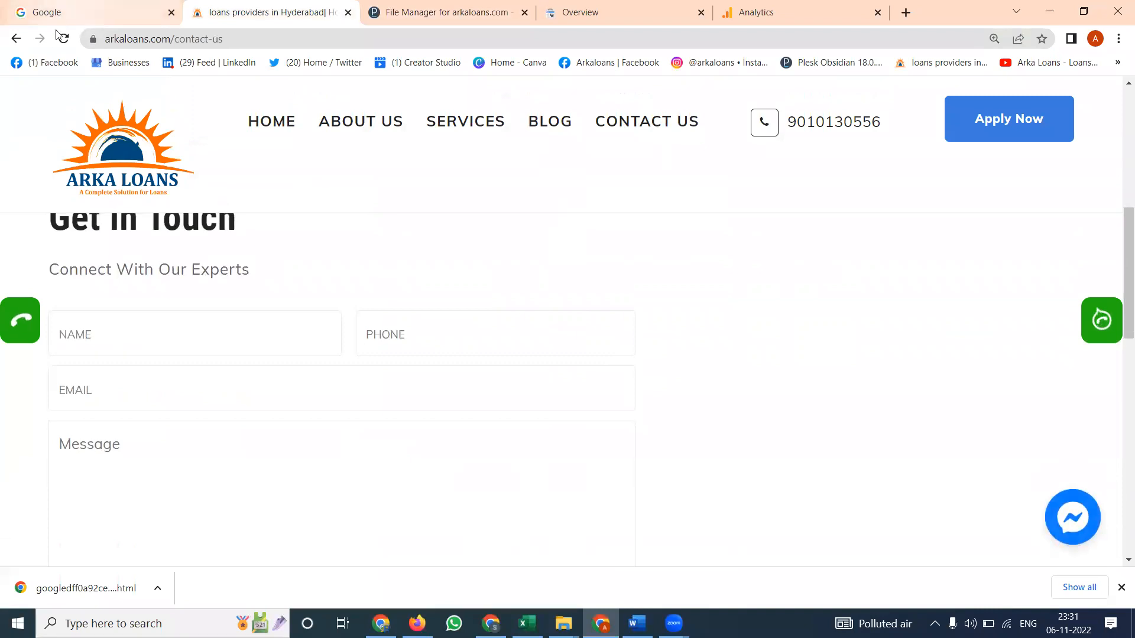
pyautogui.click(63, 39)
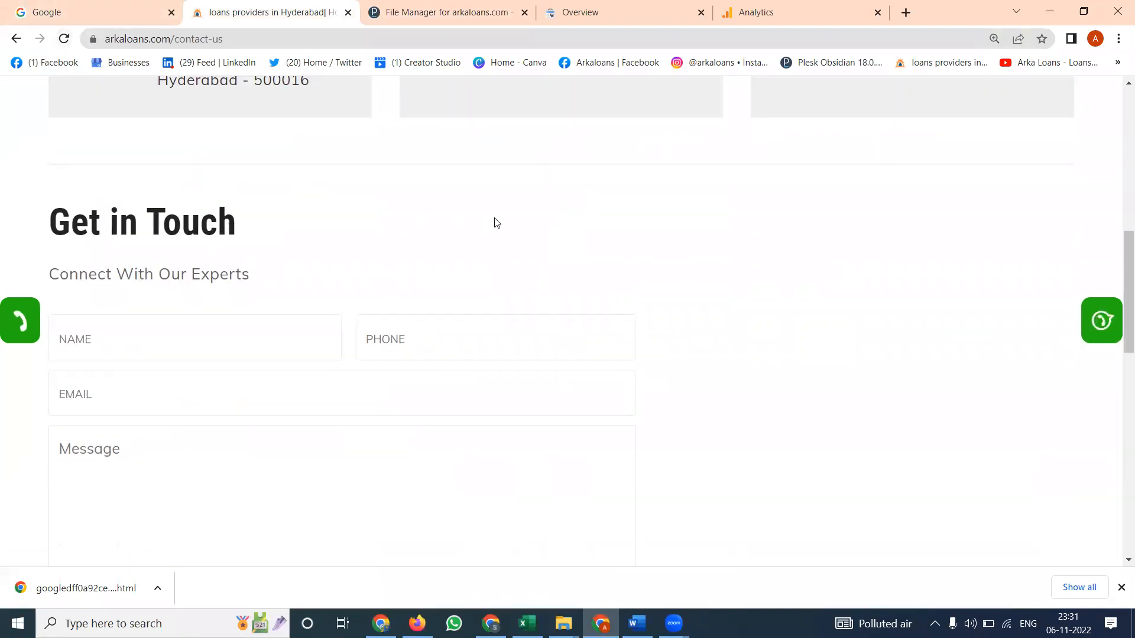
pyautogui.scroll(-7, 487, 223)
# Check the Realtime overview cards in Google Analytics for activity from the site visit.
pyautogui.hotkey('alt', 'Tab')
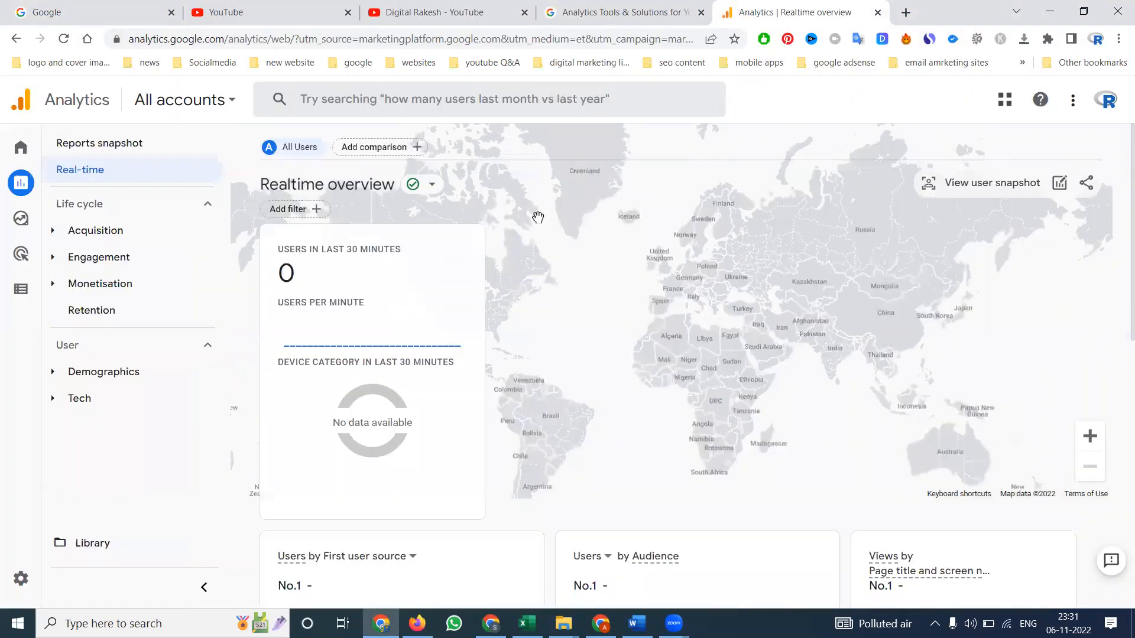
pyautogui.scroll(-3, 339, 294)
pyautogui.scroll(-8, 339, 294)
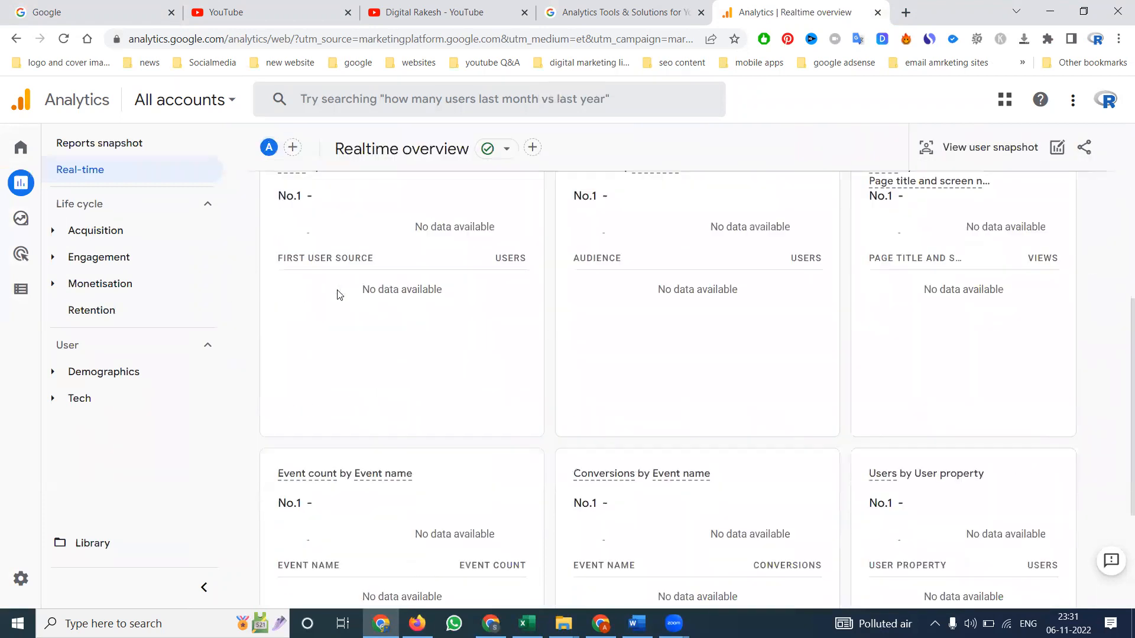
pyautogui.scroll(3, 339, 294)
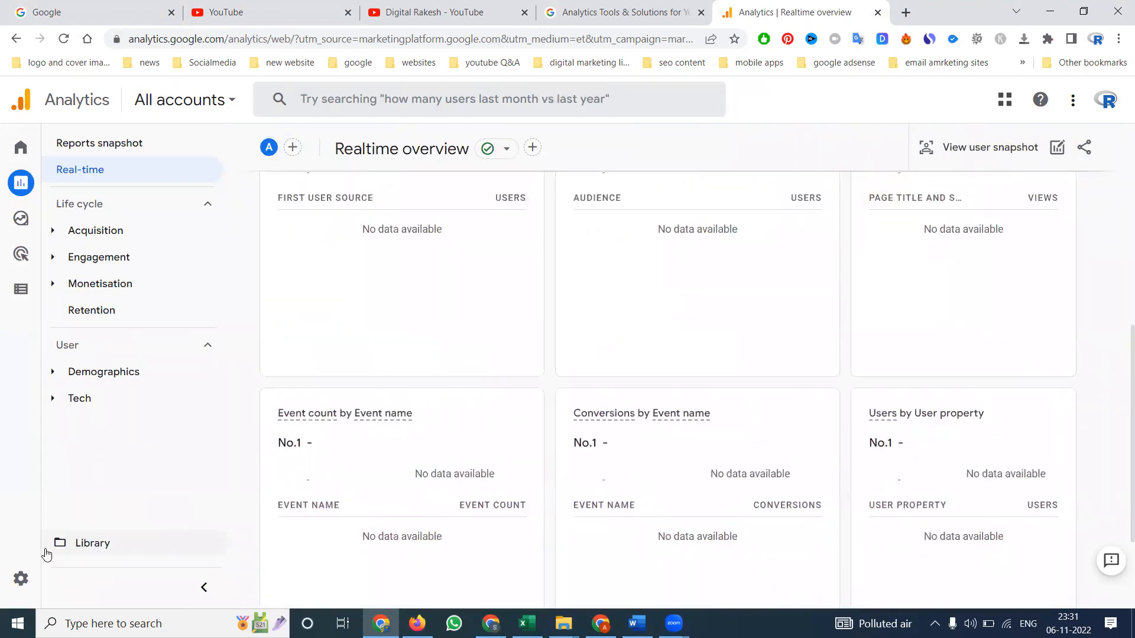
# Open the arkaloans web stream's details from the property's data streams and copy its measurement ID without the G- prefix.
pyautogui.click(21, 578)
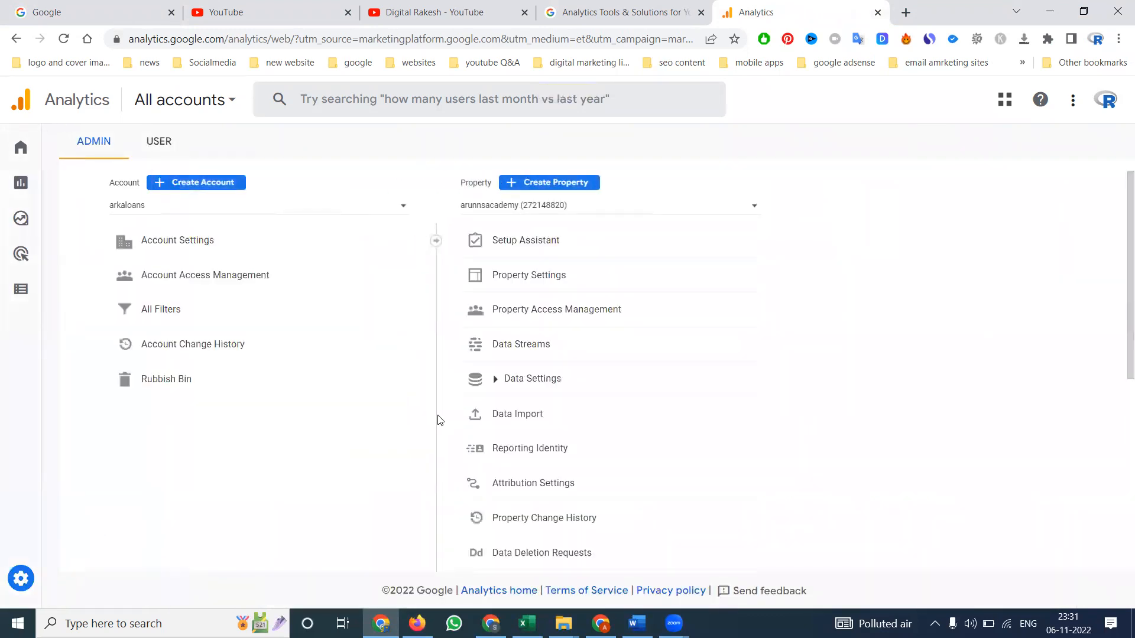
pyautogui.click(519, 346)
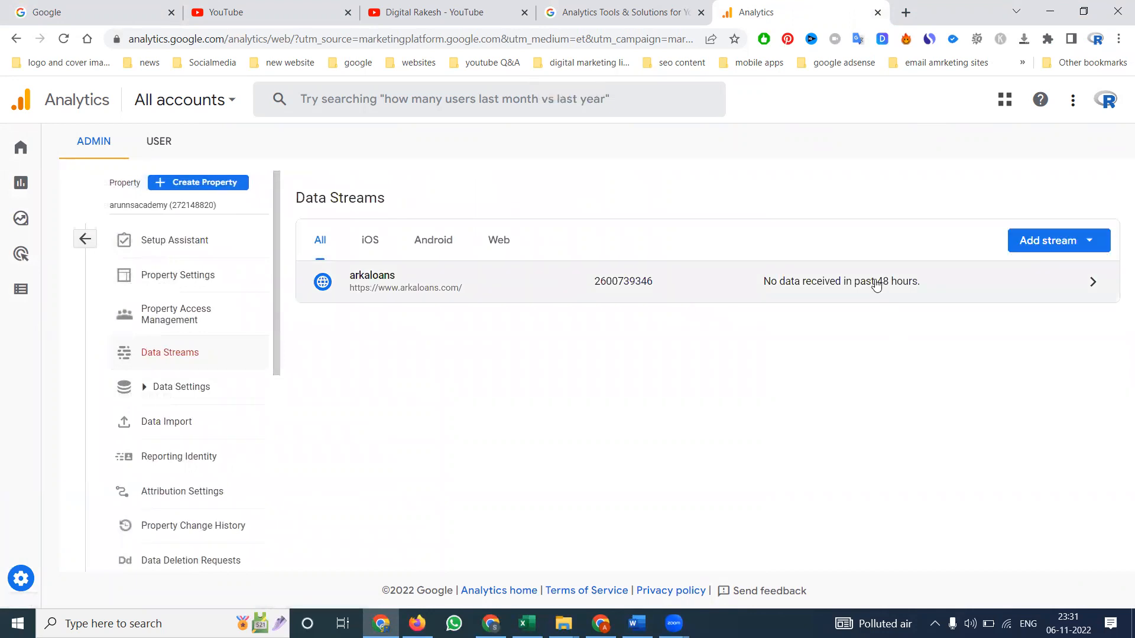
pyautogui.click(630, 283)
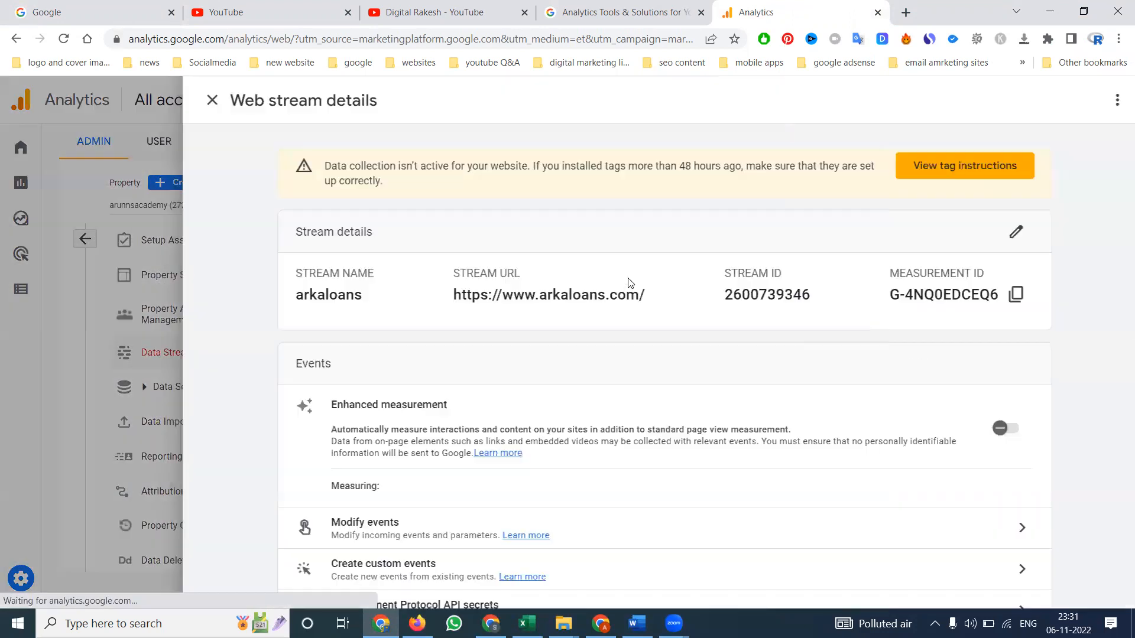
pyautogui.doubleClick(917, 294)
pyautogui.hotkey('ctrl', 'c')
# View the page source of the Arka Loans Contact Us page and search it for the copied measurement ID.
pyautogui.hotkey('alt', 'Tab')
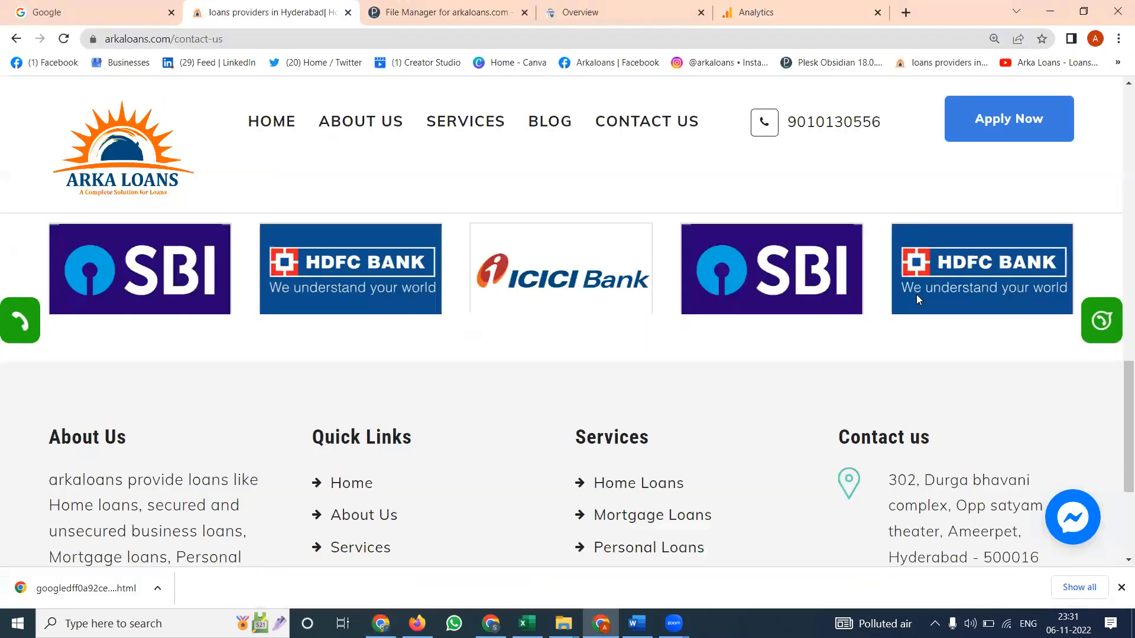
pyautogui.hotkey('ctrl', 'u')
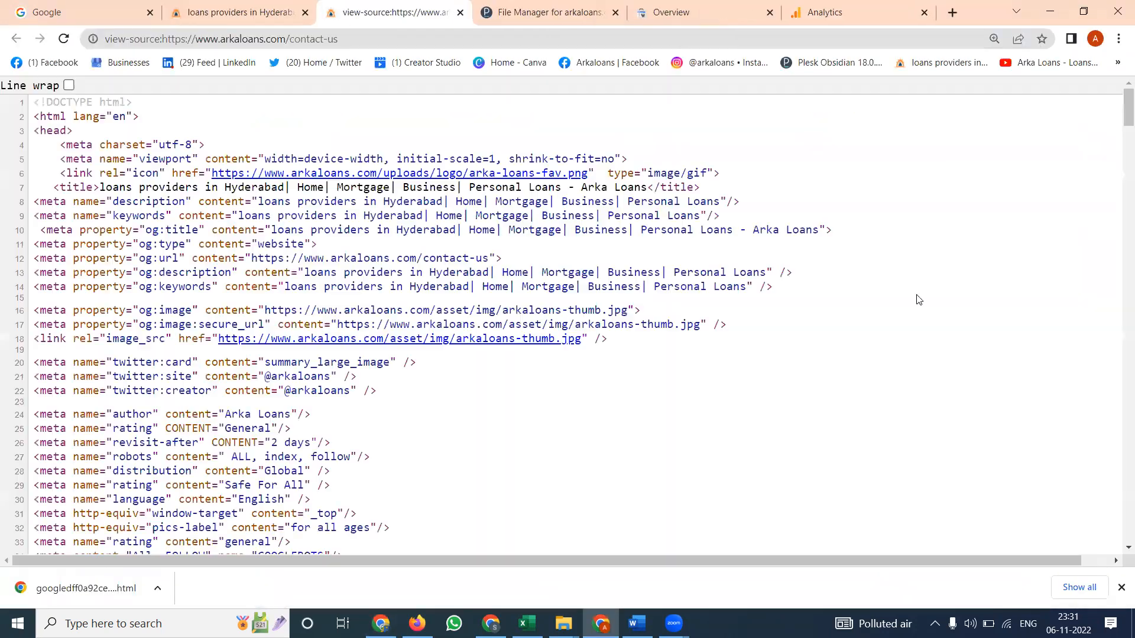
pyautogui.hotkey('ctrl', 'f')
pyautogui.hotkey('ctrl', 'v')
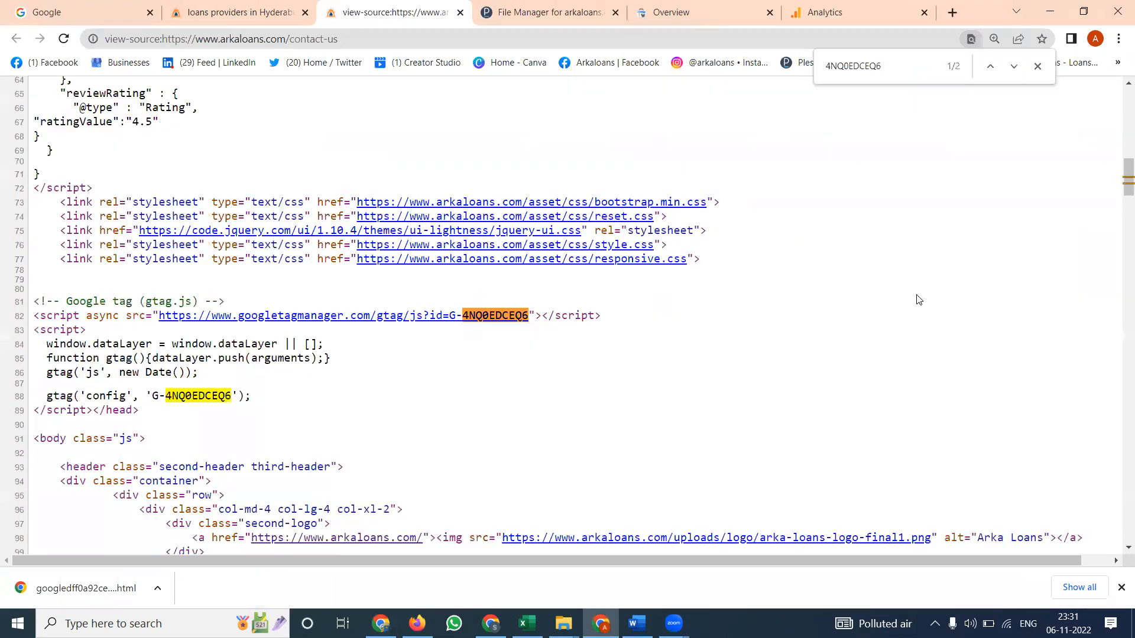
# Search the Contact Us page source for "head" and go through the matches to check that the Google tag lies within the head section.
pyautogui.scroll(15, 231, 378)
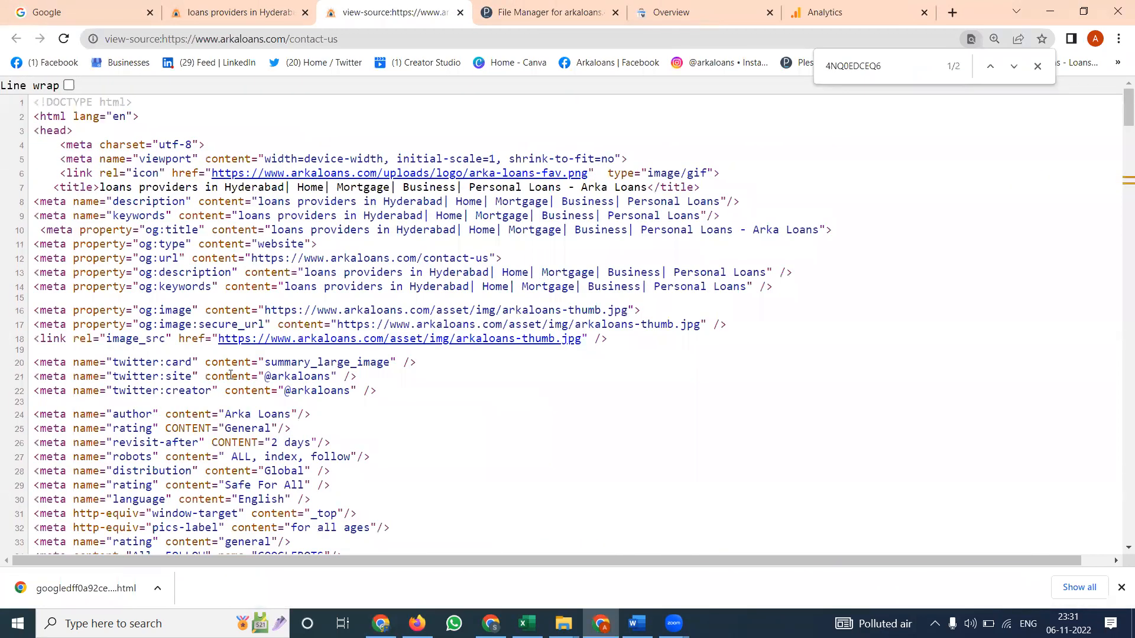
pyautogui.scroll(-3, 231, 375)
pyautogui.scroll(3, 174, 295)
pyautogui.doubleClick(60, 131)
pyautogui.hotkey('ctrl', 'f')
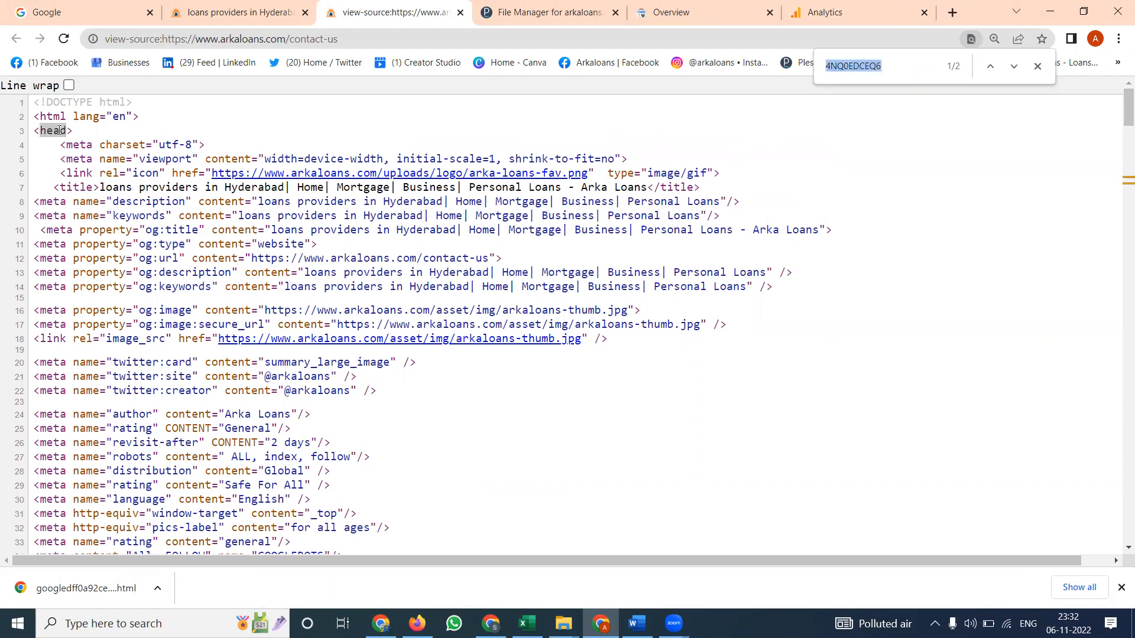
pyautogui.write('head')
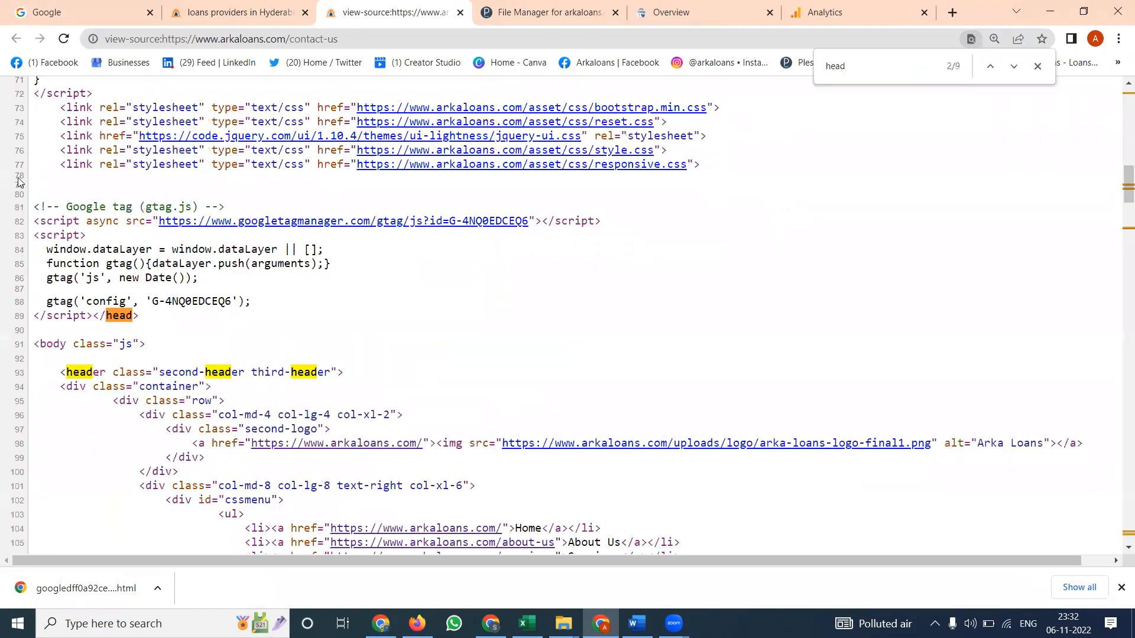
pyautogui.press('Return')
pyautogui.press('Return')
pyautogui.press('Return')
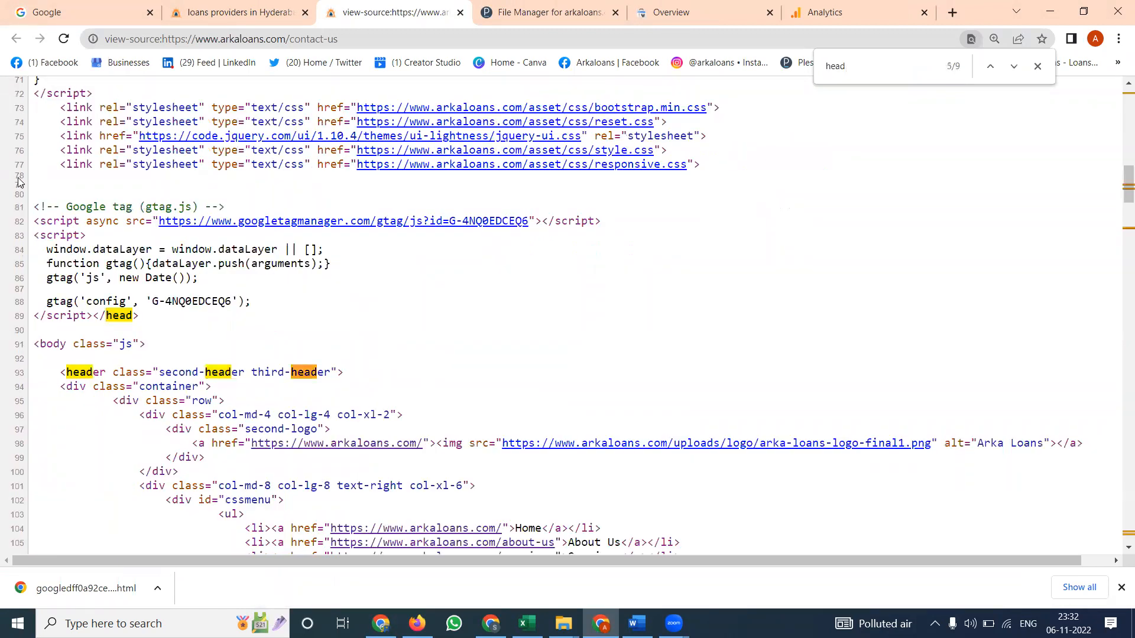
pyautogui.press('Return')
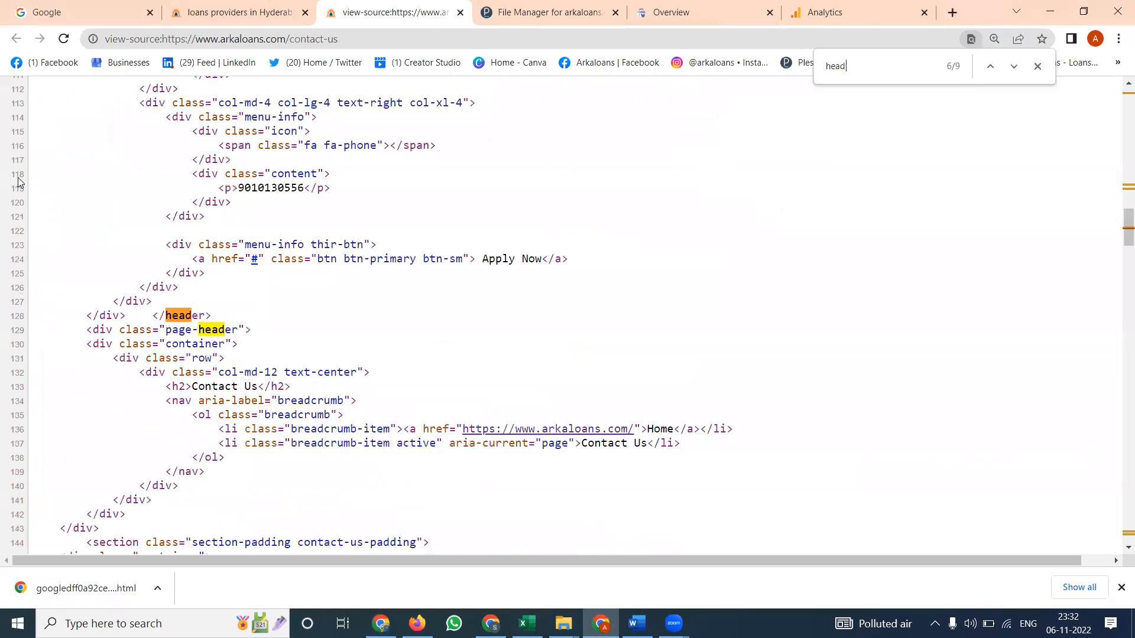
pyautogui.press('Return')
pyautogui.press('Return')
pyautogui.press('Return')
pyautogui.press('Return')
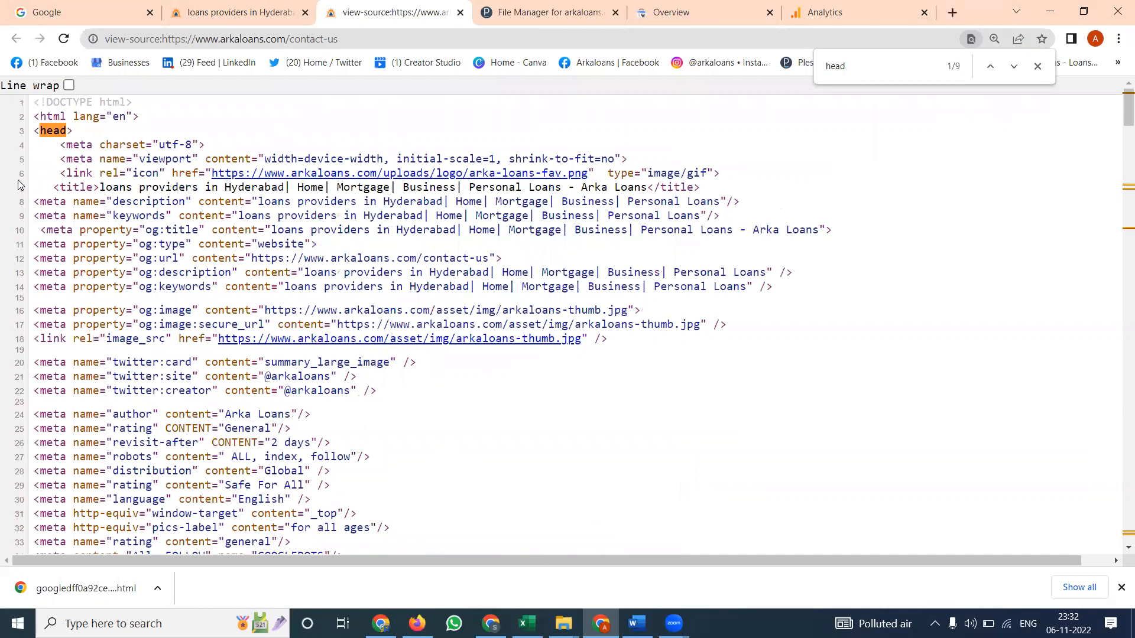
# Switch to Google Analytics, close the web stream details, and open the Realtime overview from the Reports snapshot to check its cards.
pyautogui.hotkey('alt', 'Tab')
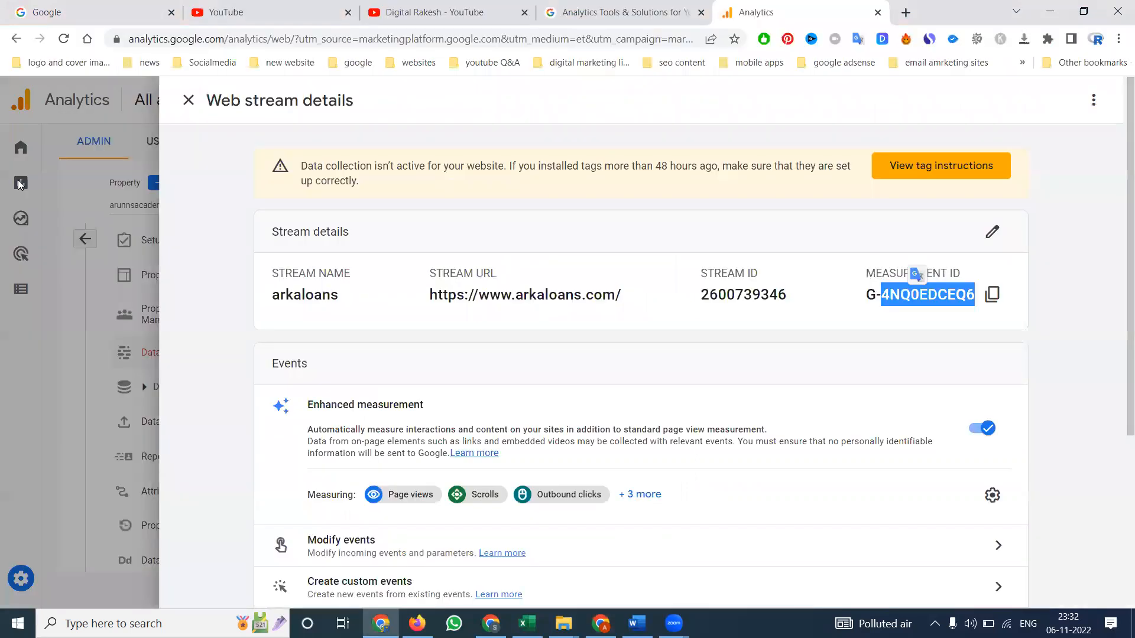
pyautogui.click(188, 102)
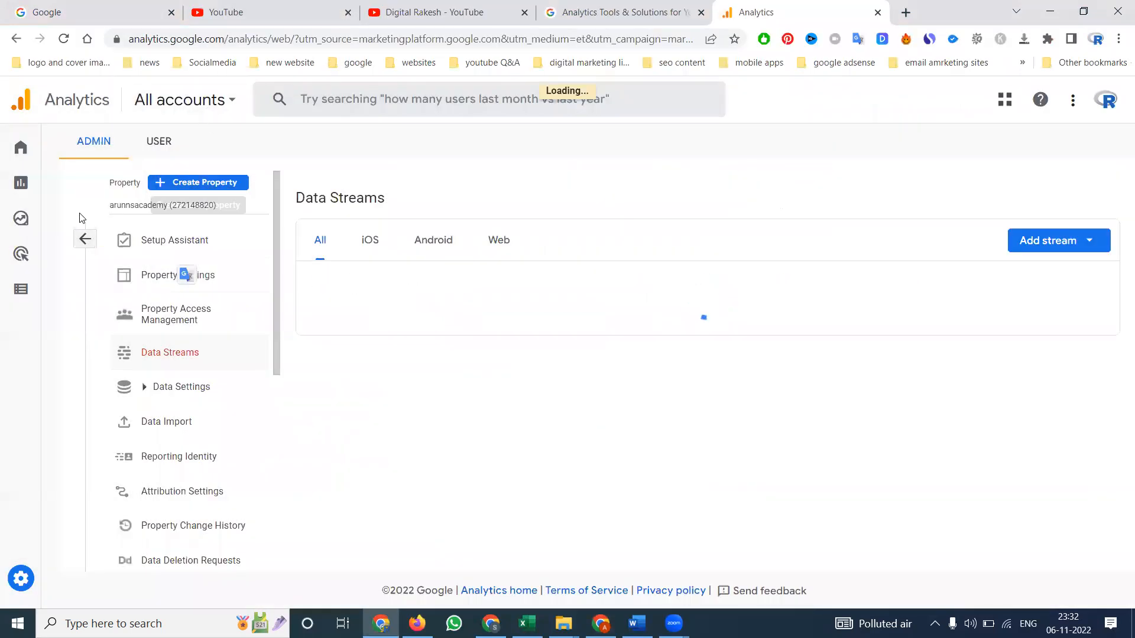
pyautogui.click(59, 186)
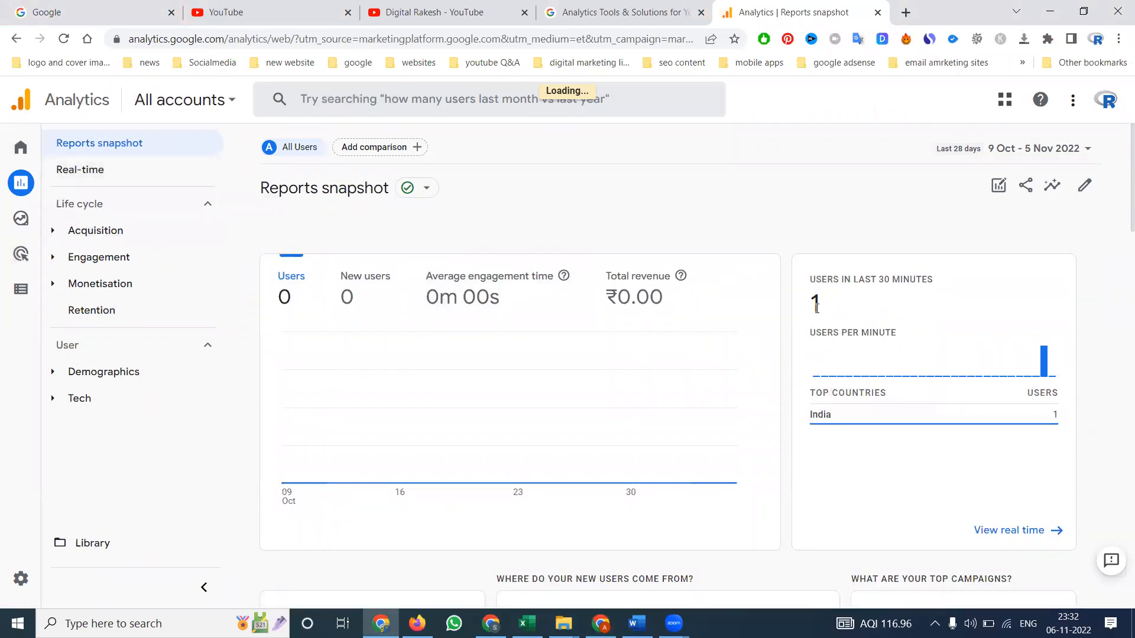
pyautogui.click(812, 293)
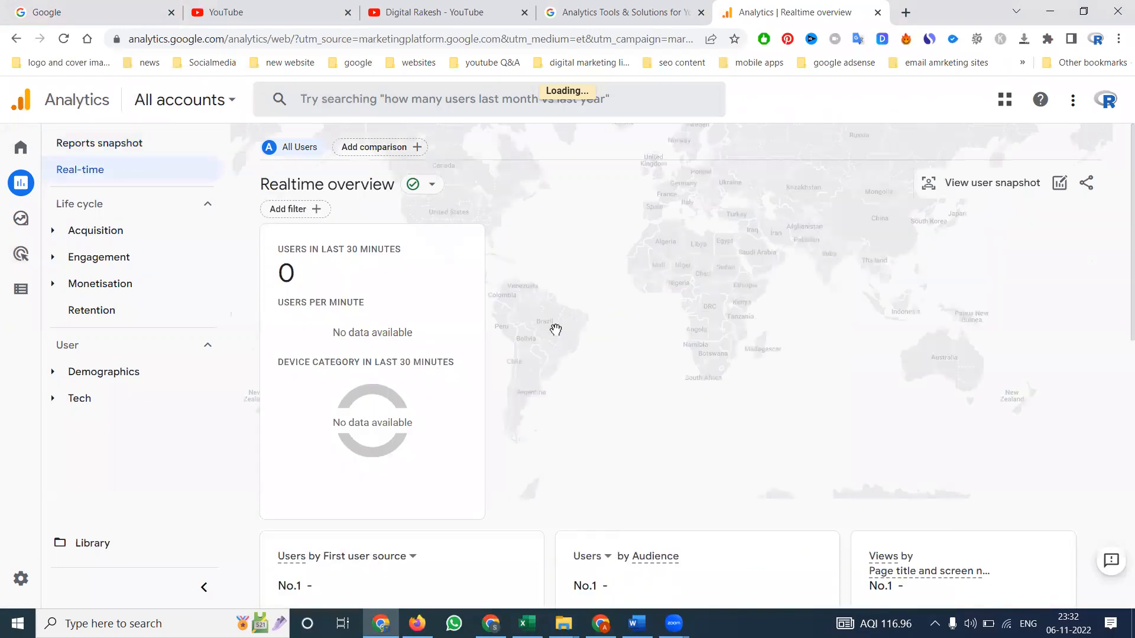
pyautogui.scroll(-5, 591, 379)
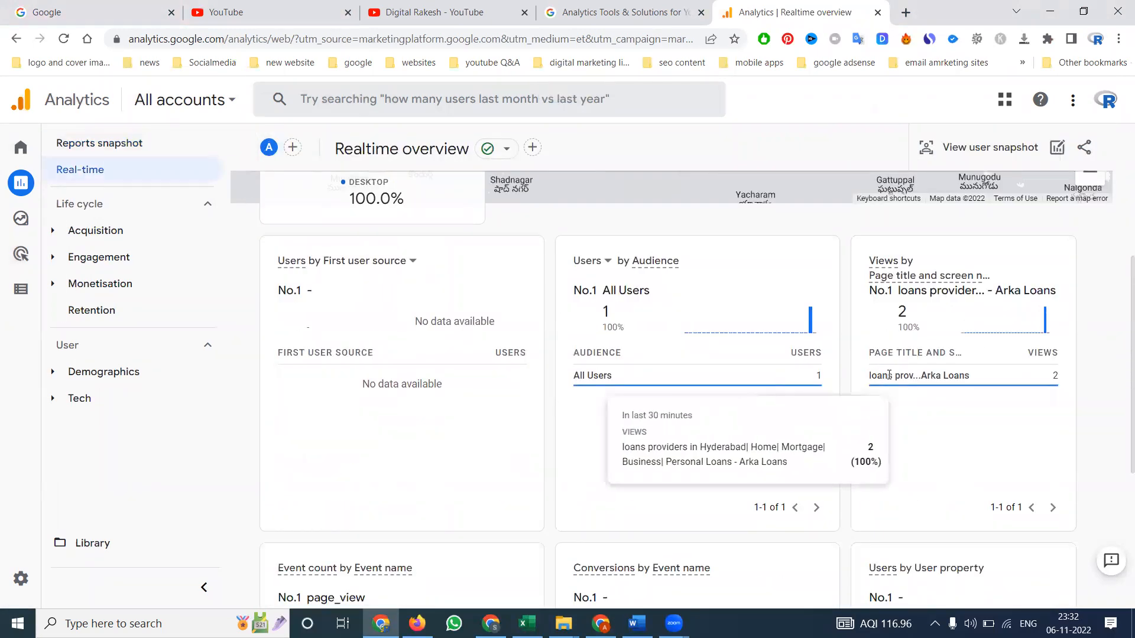
# Switch to the Arka Loans site and visit its Blog page to generate another page view.
pyautogui.hotkey('alt', 'Tab')
pyautogui.click(234, 10)
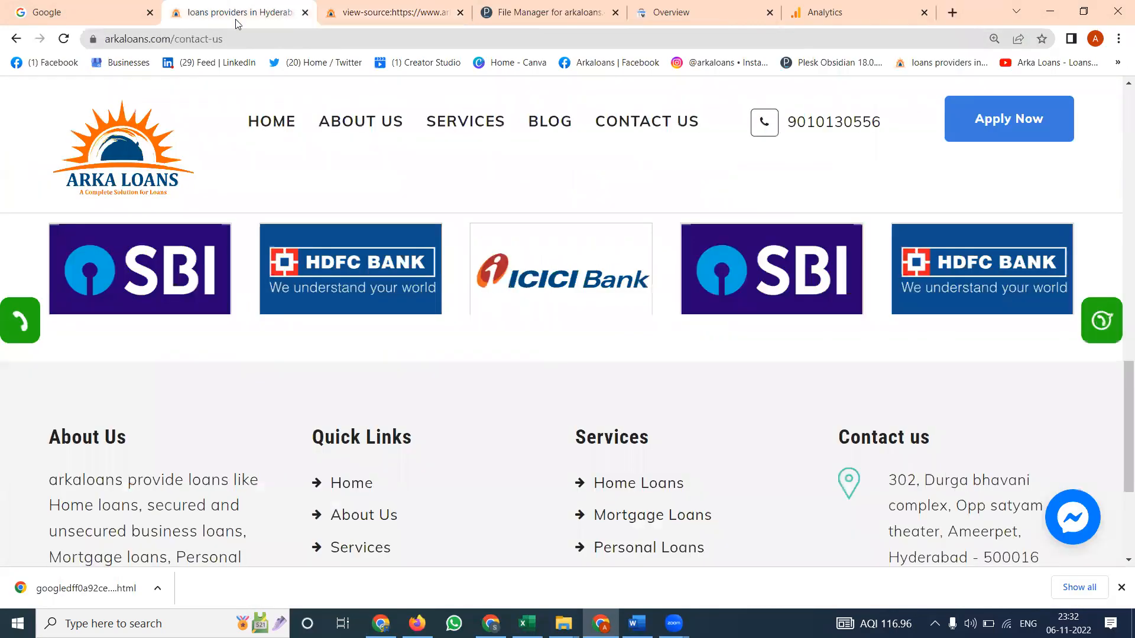
pyautogui.click(557, 125)
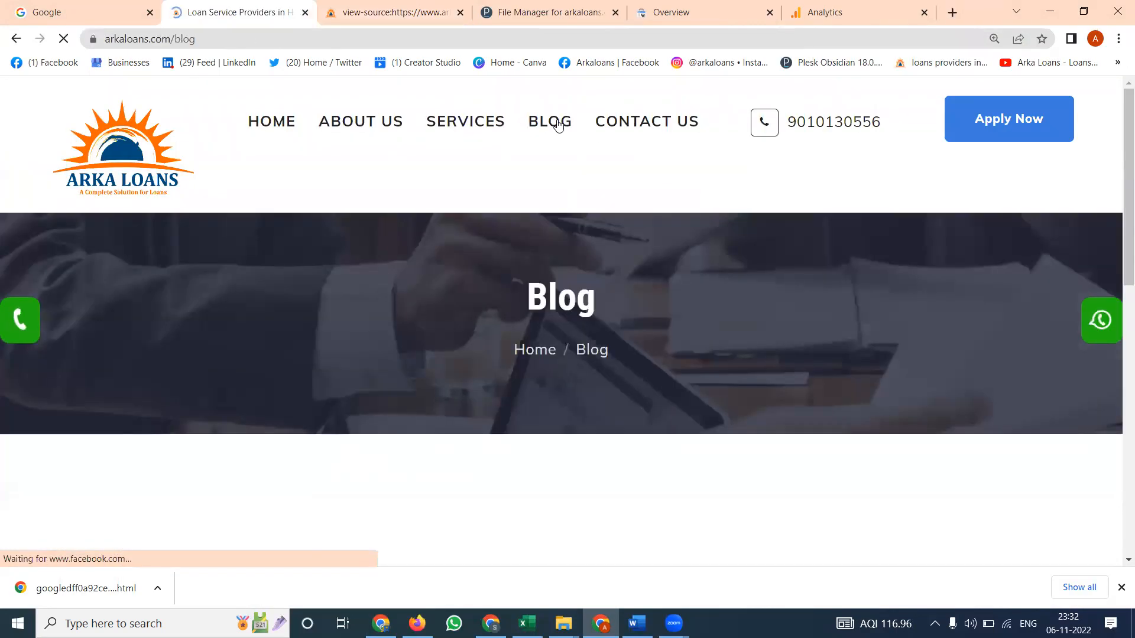
# Return to Google Analytics and examine the Realtime overview's audience, page view and event cards and the user location map.
pyautogui.hotkey('alt', 'Tab')
pyautogui.scroll(-3, 651, 272)
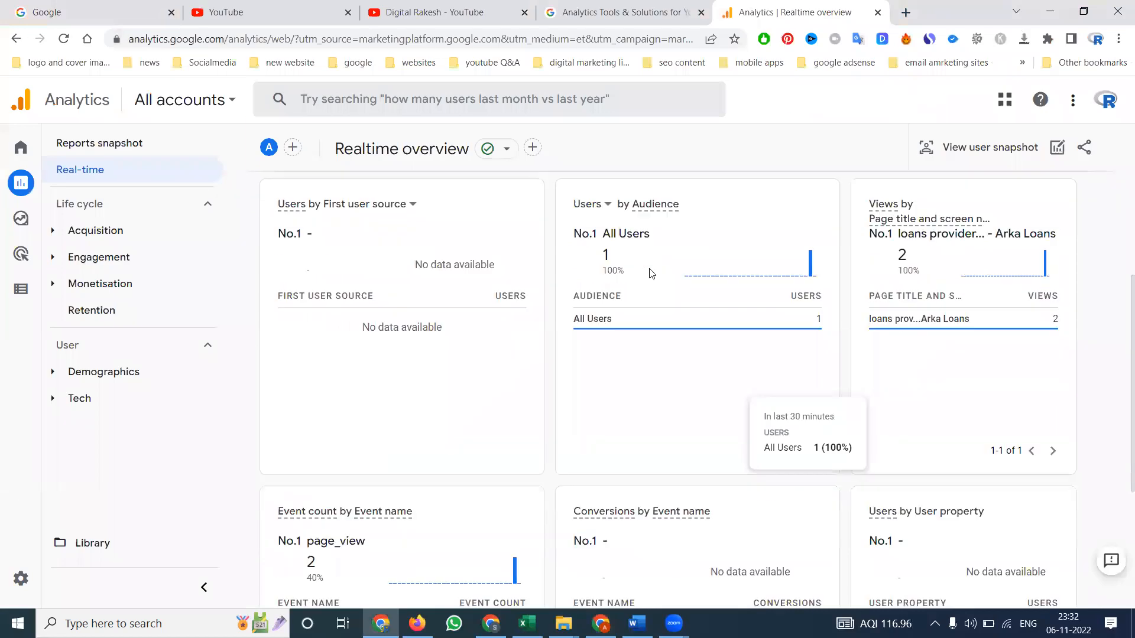
pyautogui.scroll(-3, 888, 247)
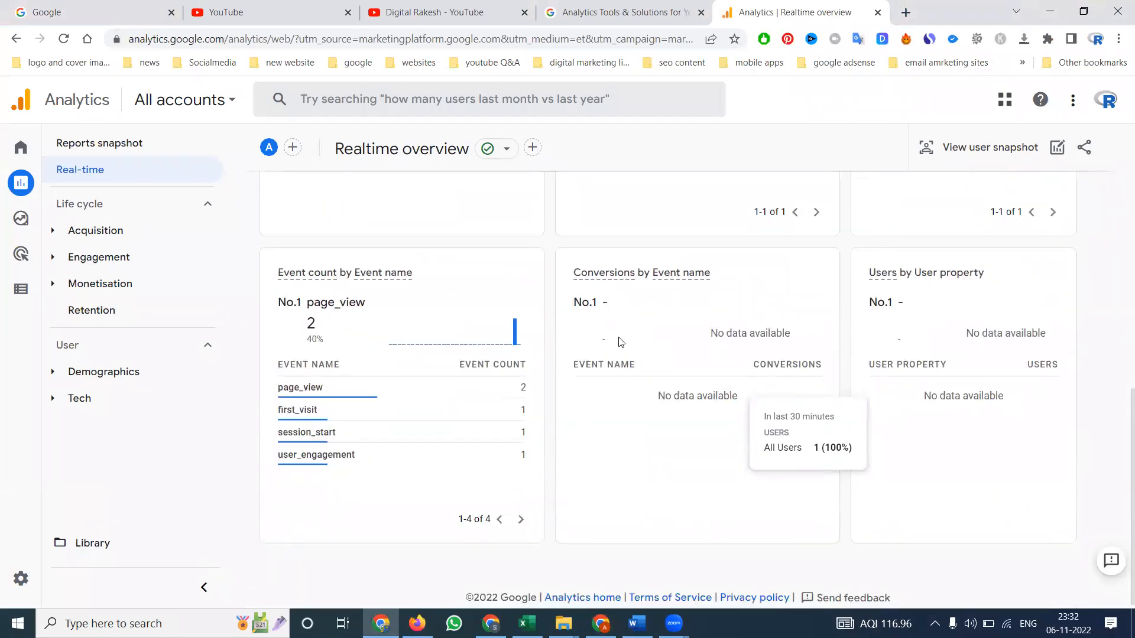
pyautogui.scroll(7, 733, 352)
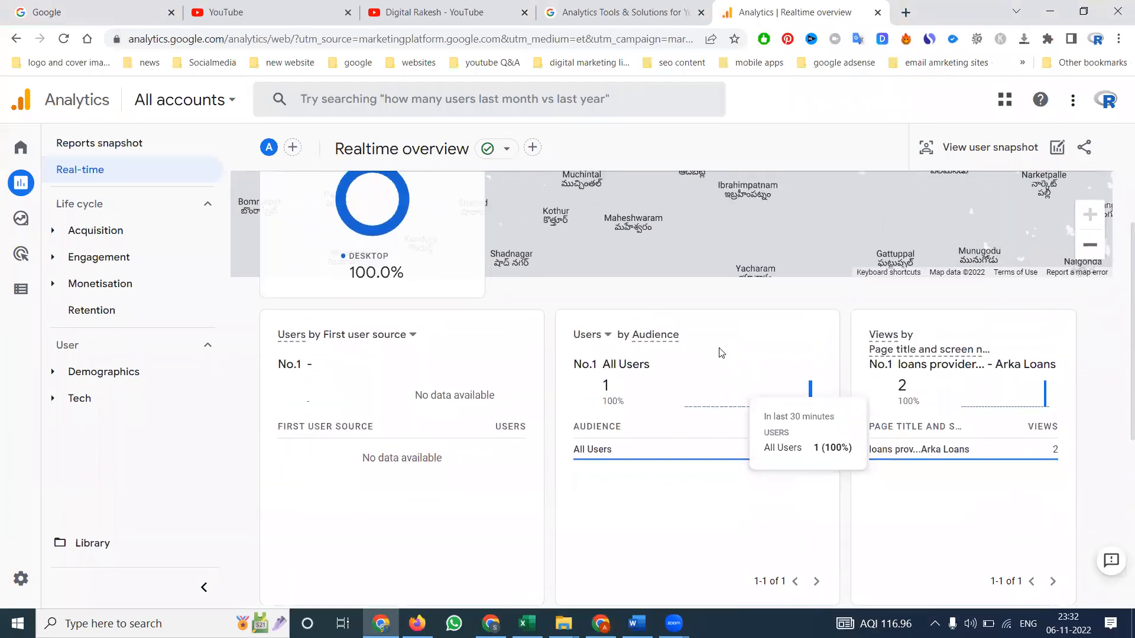
pyautogui.scroll(3, 635, 329)
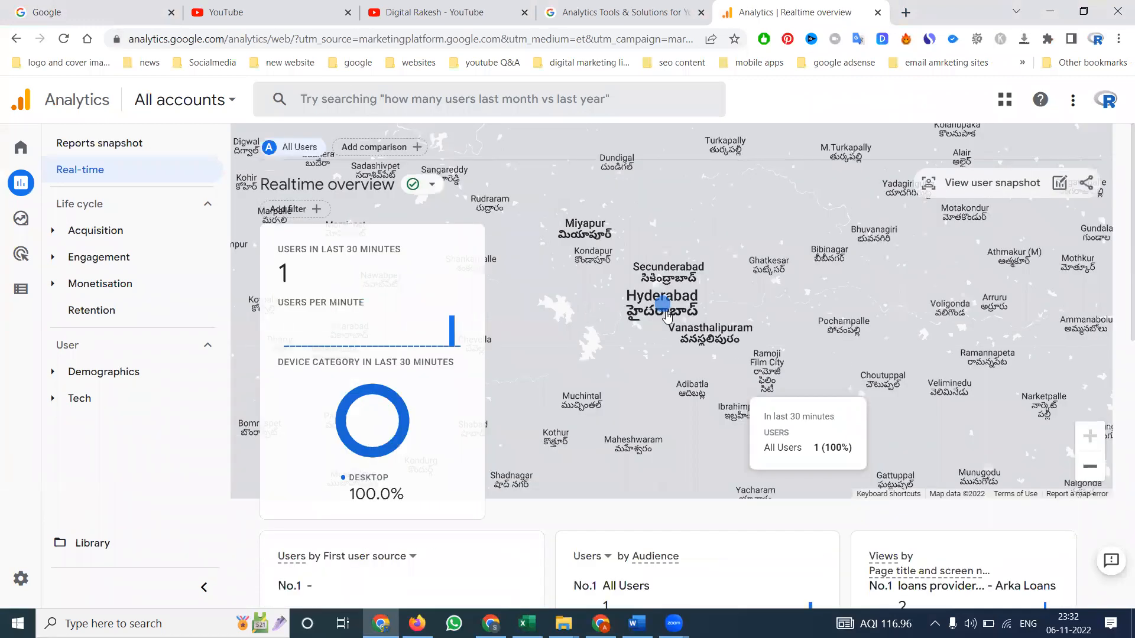
pyautogui.moveTo(665, 316)
pyautogui.hotkey('alt', 'Tab')
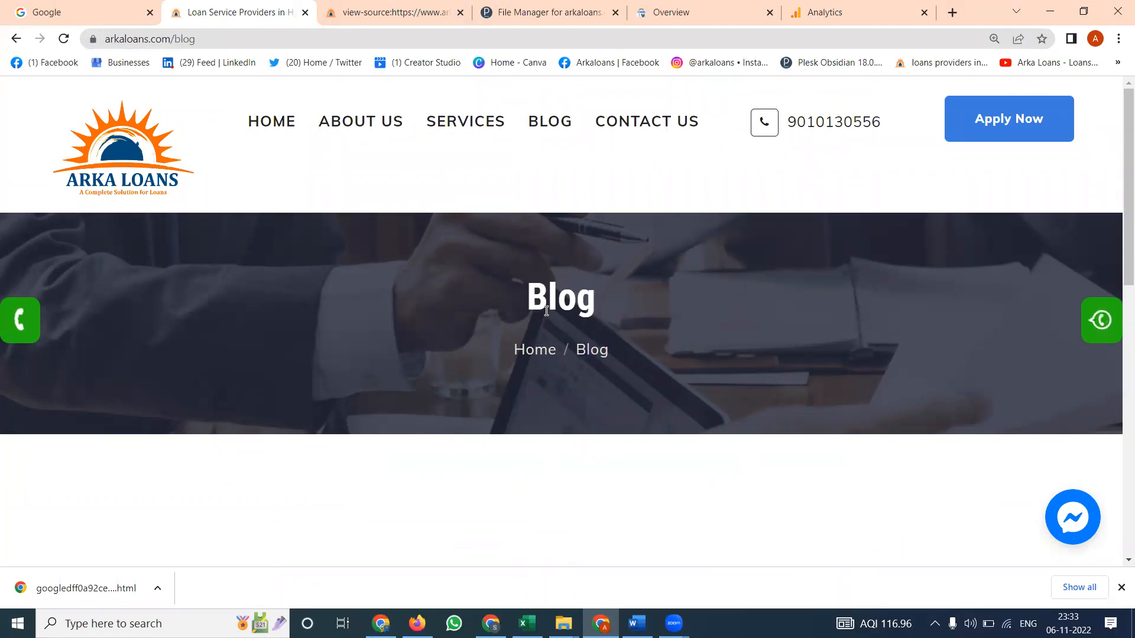
pyautogui.hotkey('alt', 'Tab')
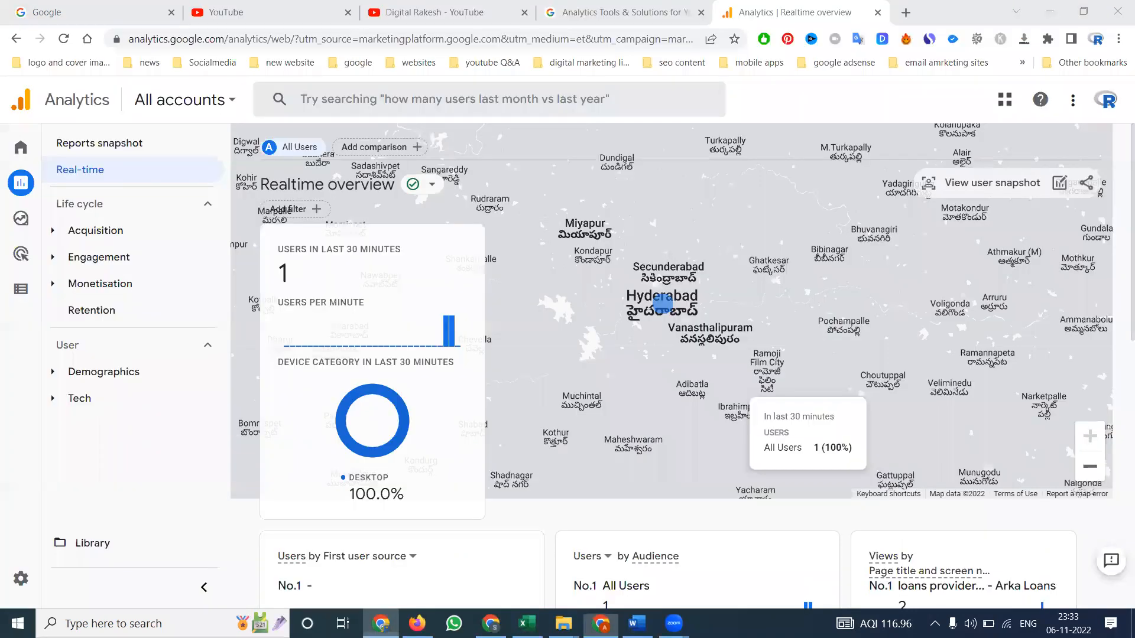
pyautogui.click(436, 5)
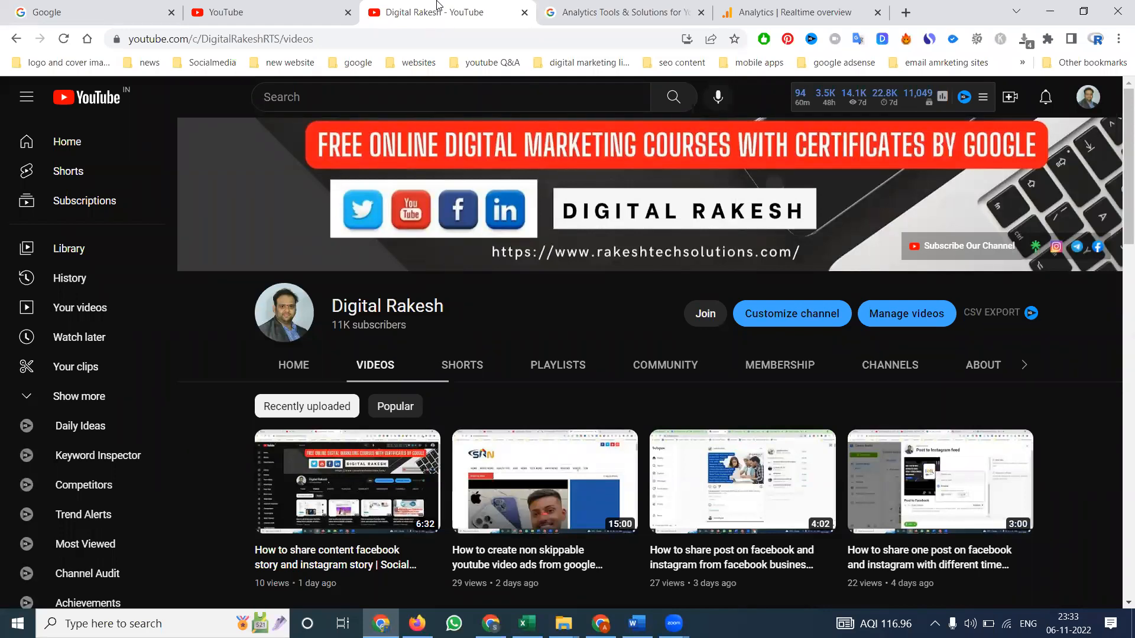
pyautogui.click(809, 5)
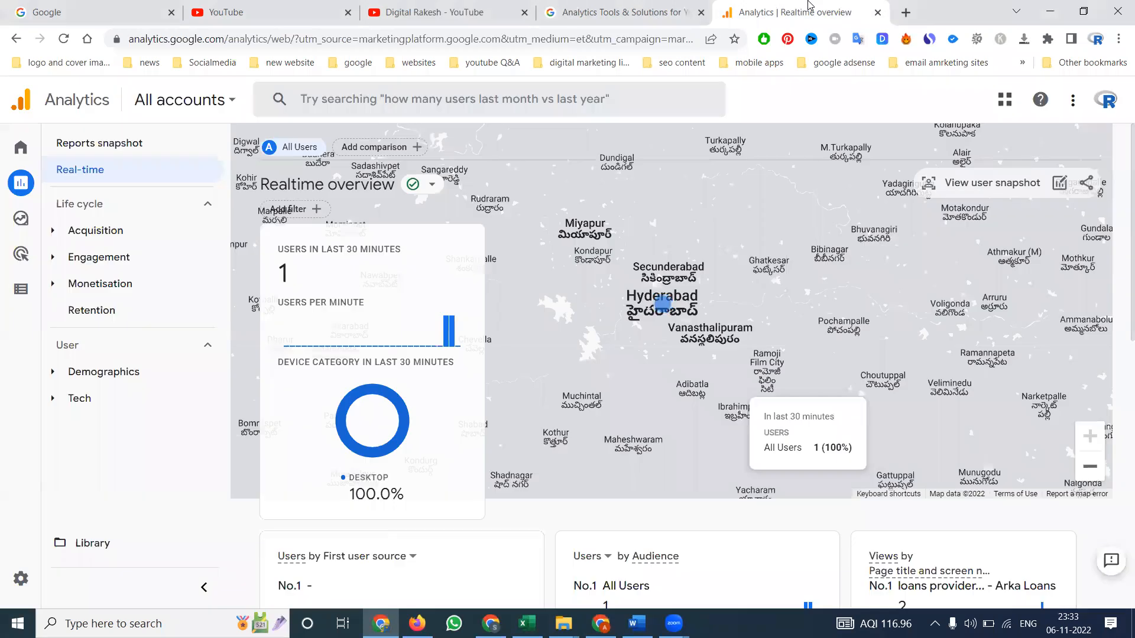
# Review the arkaloans account's settings and data sharing options in the Analytics administration area, then return to the overview.
pyautogui.click(23, 580)
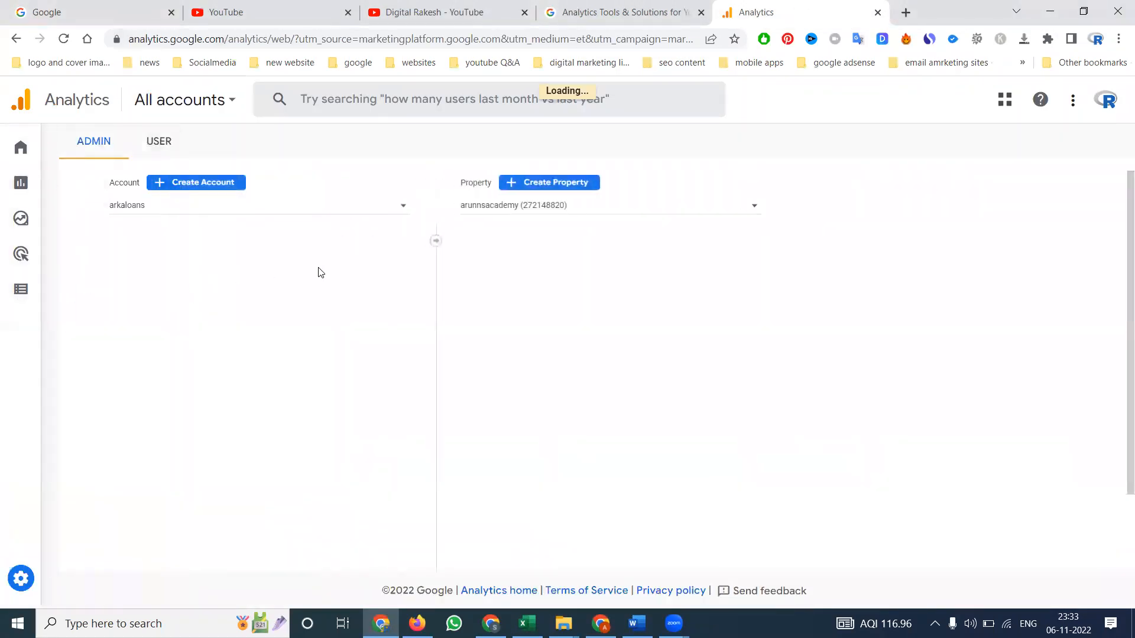
pyautogui.click(201, 253)
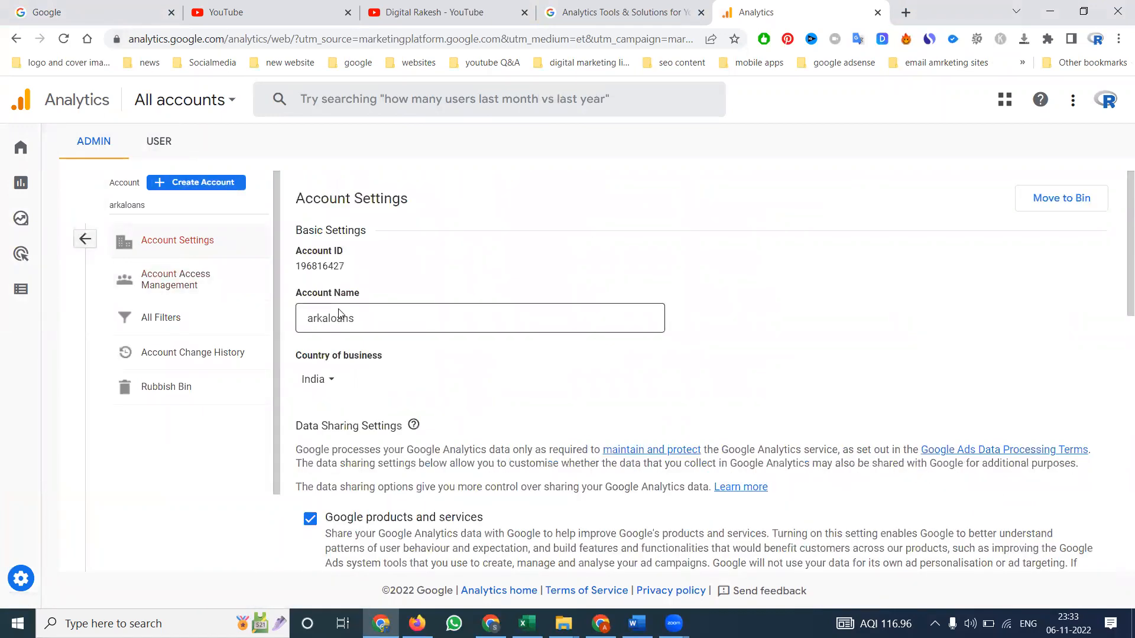
pyautogui.scroll(-5, 100, 244)
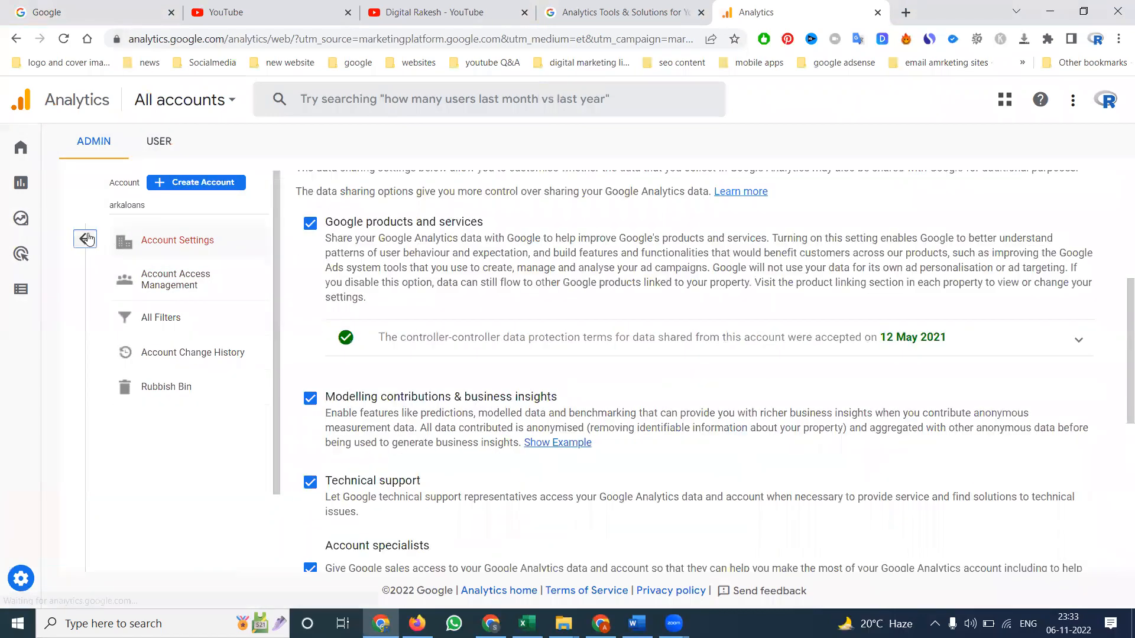
pyautogui.click(87, 239)
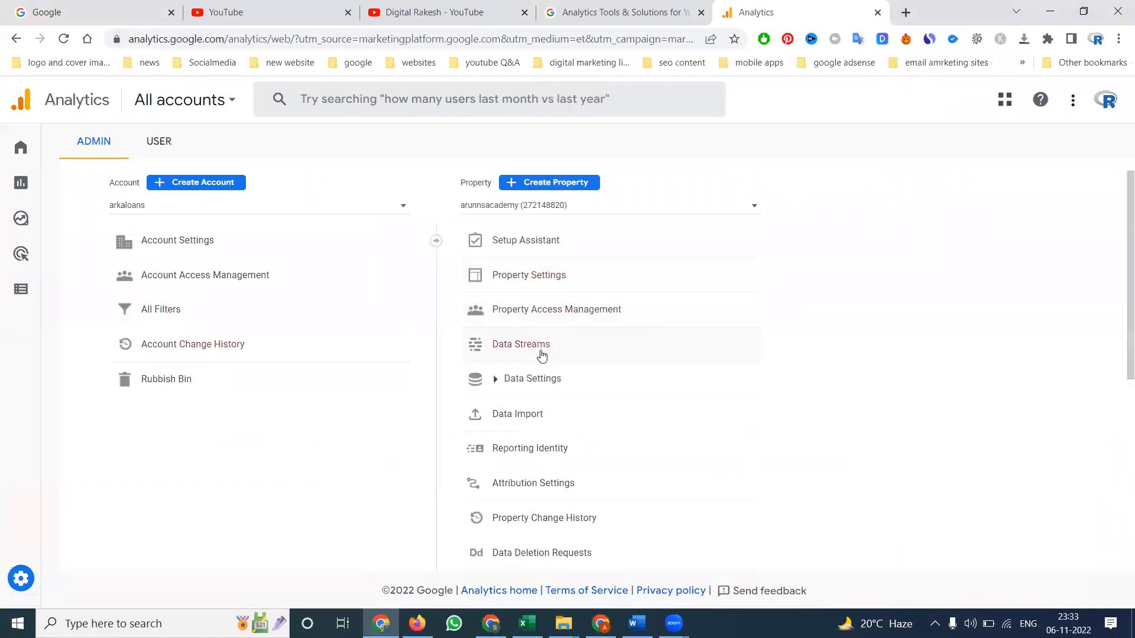
# Rename the Analytics property to arkaloans in its property settings, copying the name from the site's URL, and save the change.
pyautogui.click(530, 282)
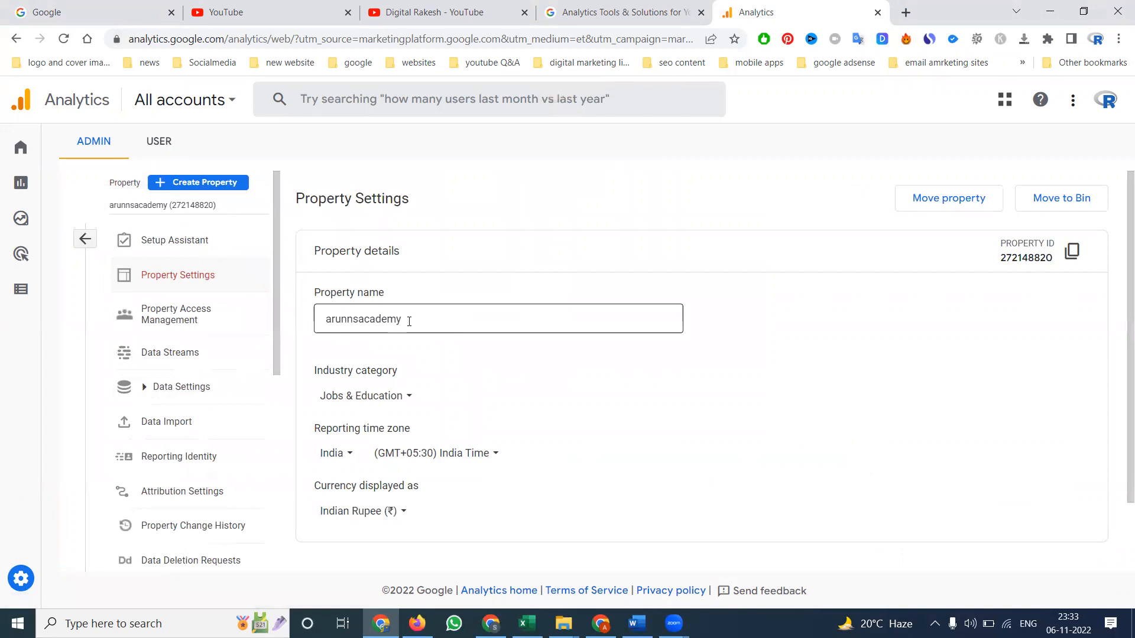
pyautogui.hotkey('alt', 'Tab')
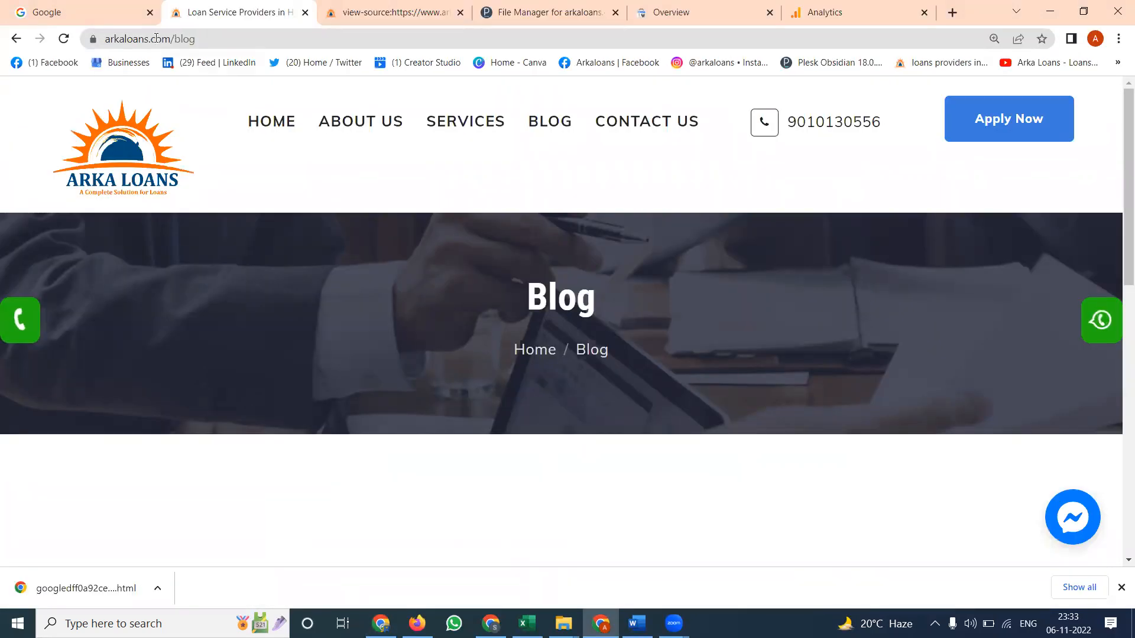
pyautogui.moveTo(155, 39); pyautogui.dragTo(104, 39)
pyautogui.doubleClick(173, 39)
pyautogui.hotkey('ctrl', 'c')
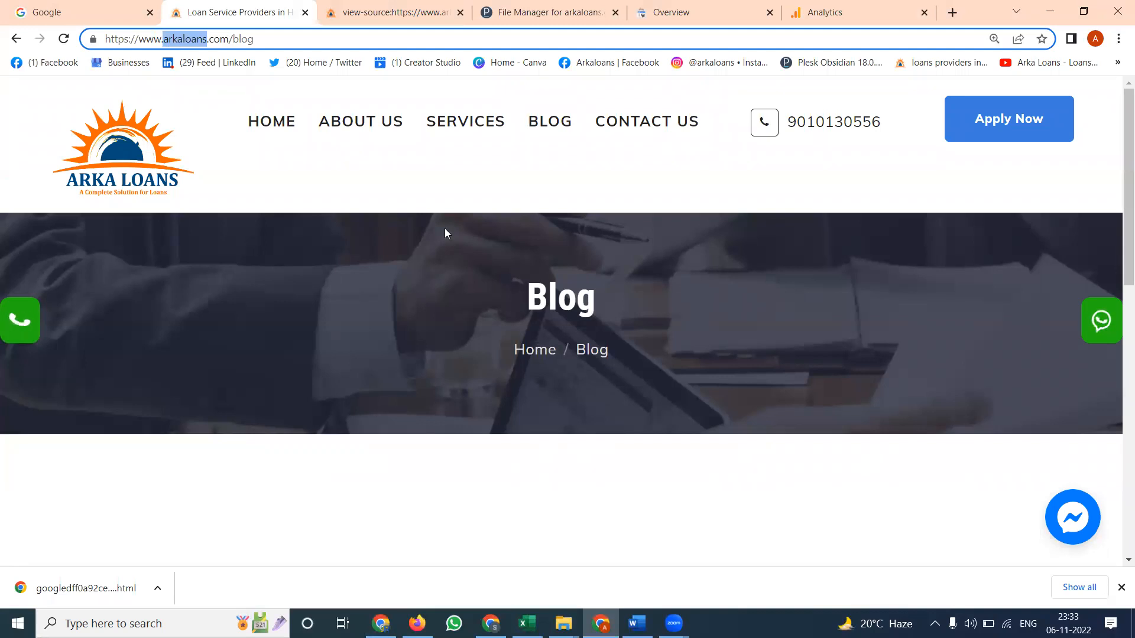
pyautogui.hotkey('alt', 'Tab')
pyautogui.doubleClick(458, 316)
pyautogui.hotkey('ctrl', 'v')
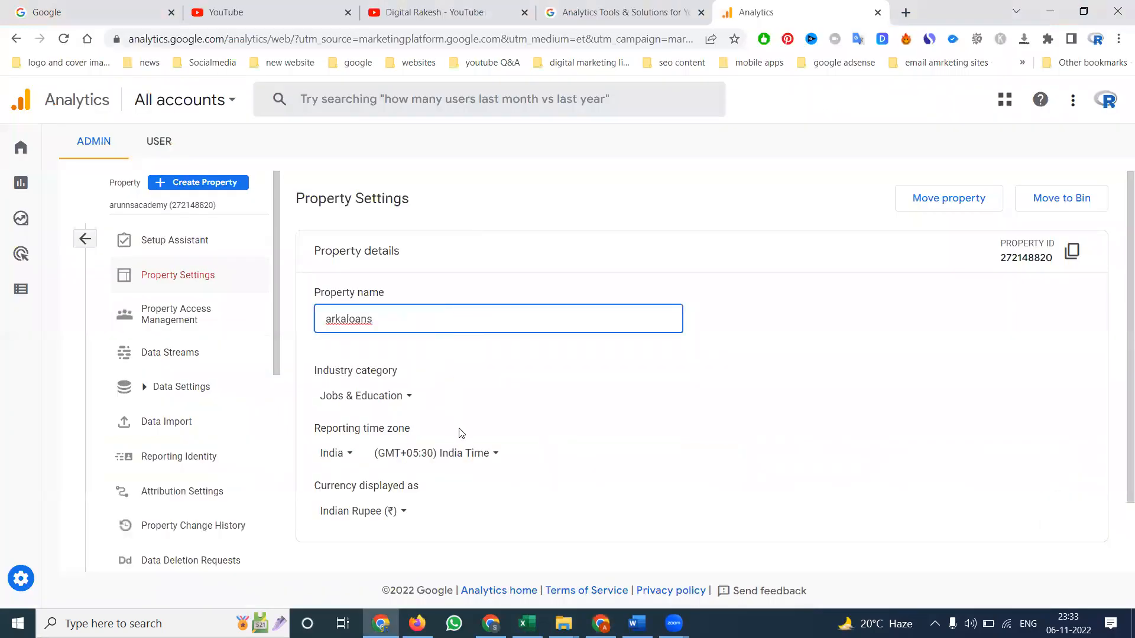
pyautogui.scroll(-2, 462, 433)
pyautogui.click(332, 528)
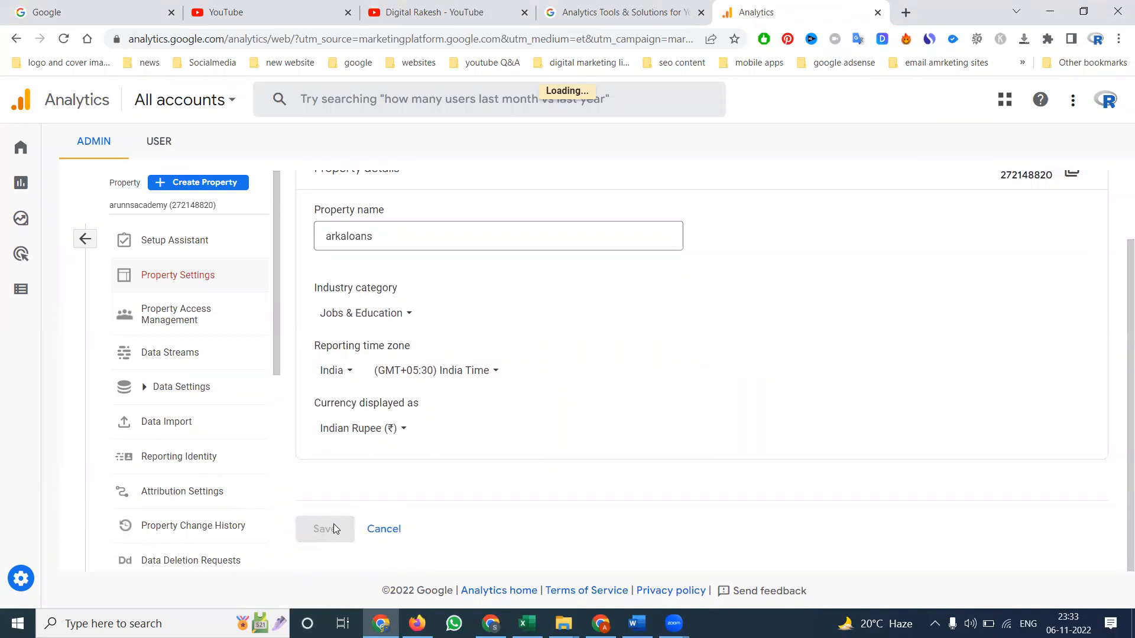
# Set the property's industry category to Business & industrial and save the property settings.
pyautogui.click(410, 316)
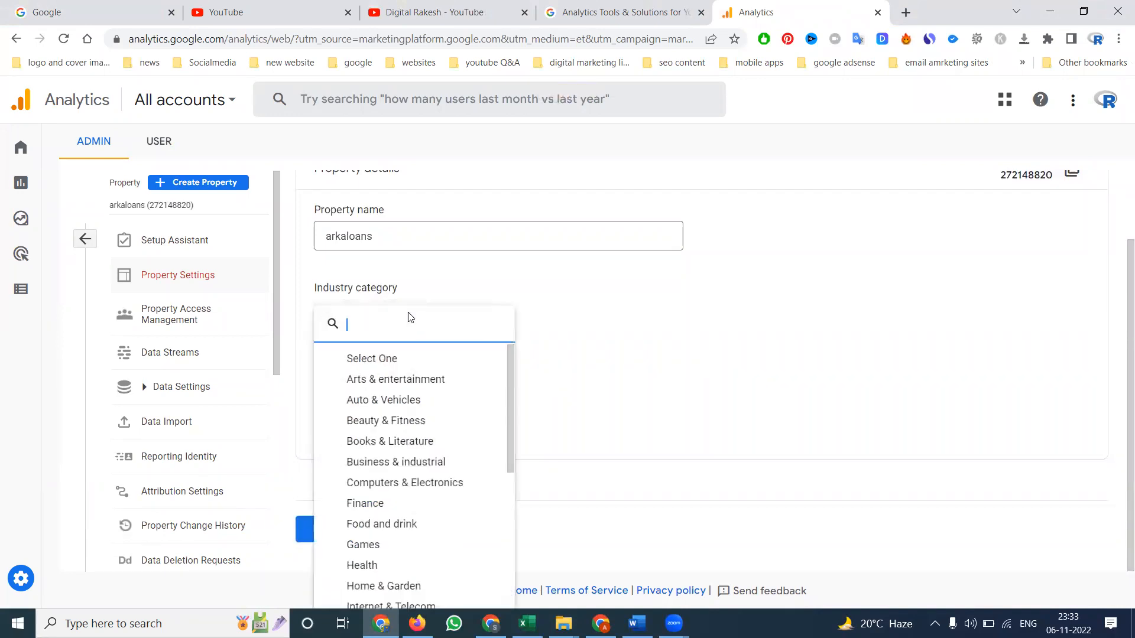
pyautogui.scroll(-1, 401, 429)
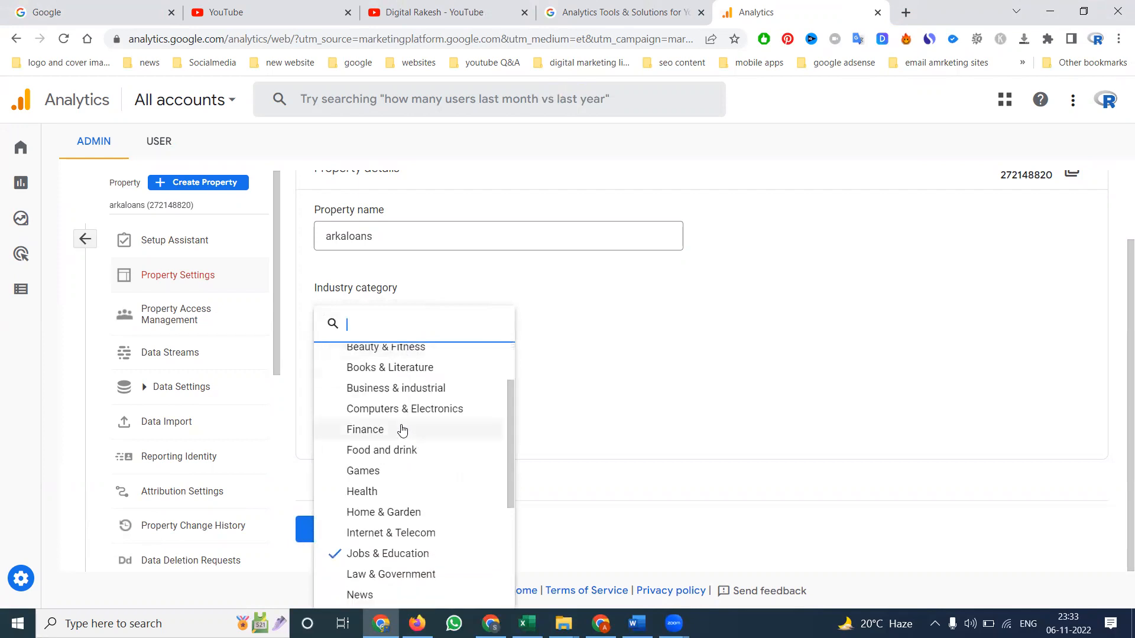
pyautogui.scroll(-2, 402, 429)
pyautogui.scroll(-1, 402, 430)
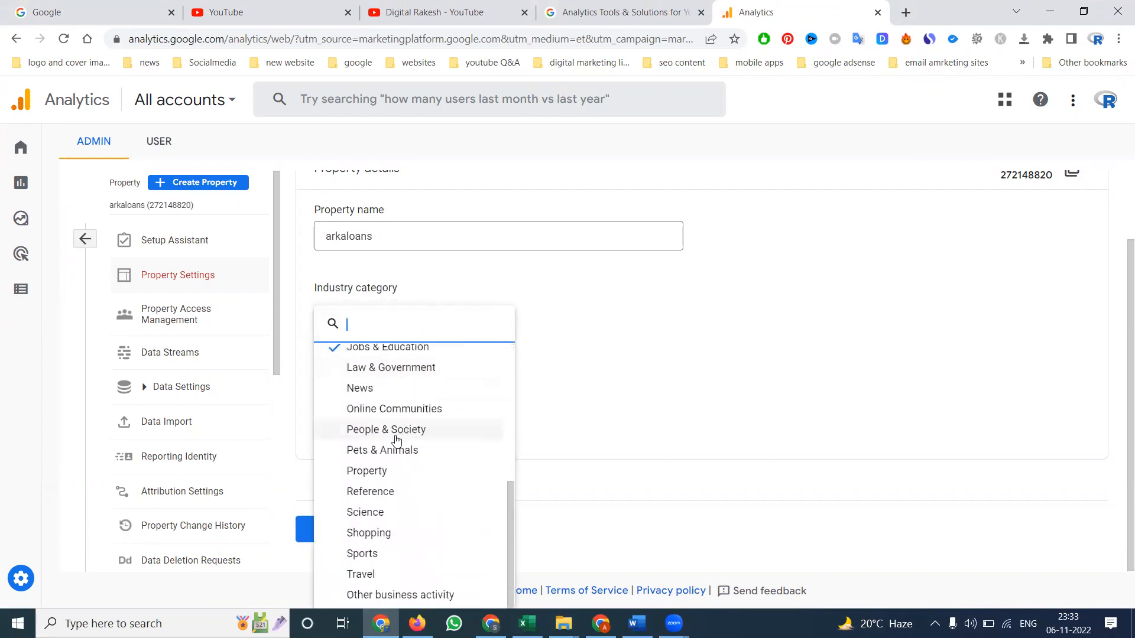
pyautogui.scroll(3, 390, 520)
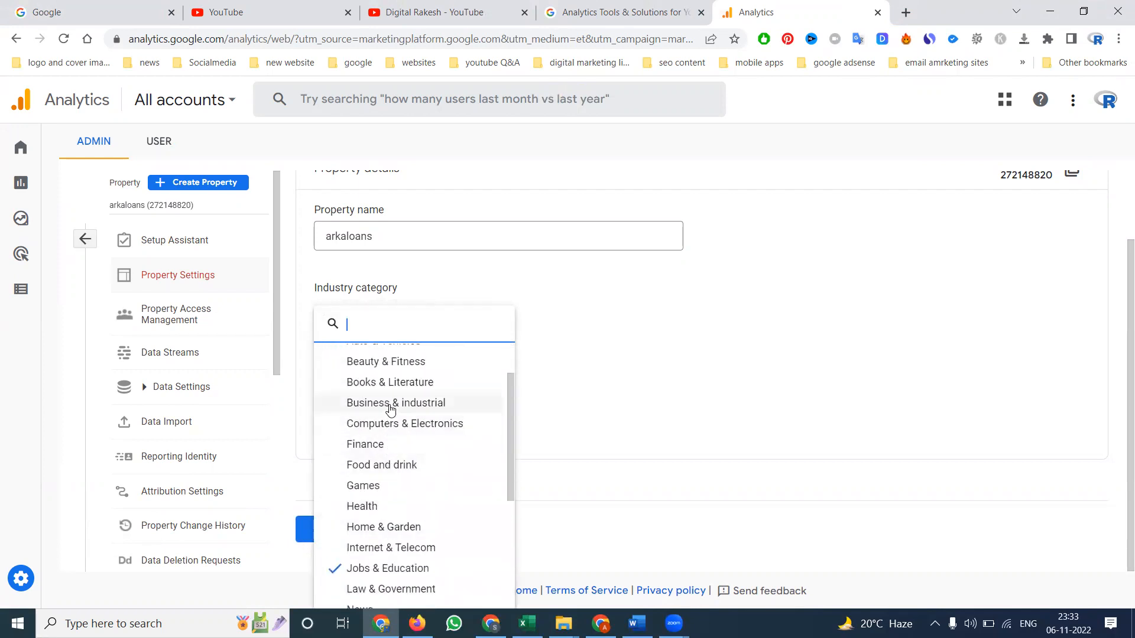
pyautogui.click(390, 408)
pyautogui.click(333, 524)
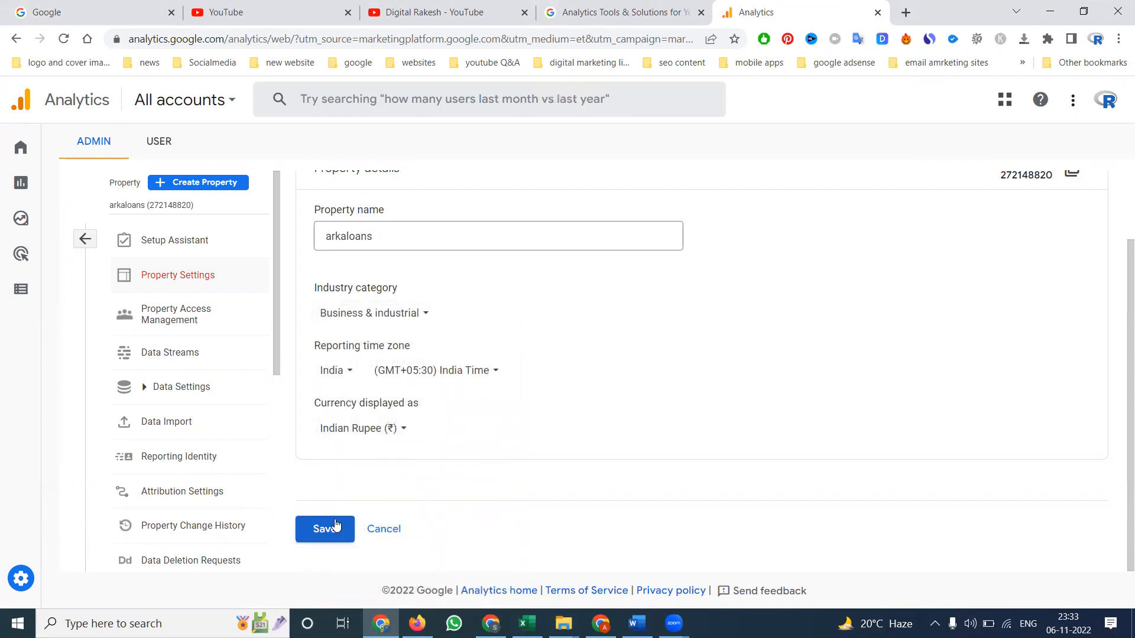
# View the property's access management and its list of data streams.
pyautogui.click(182, 309)
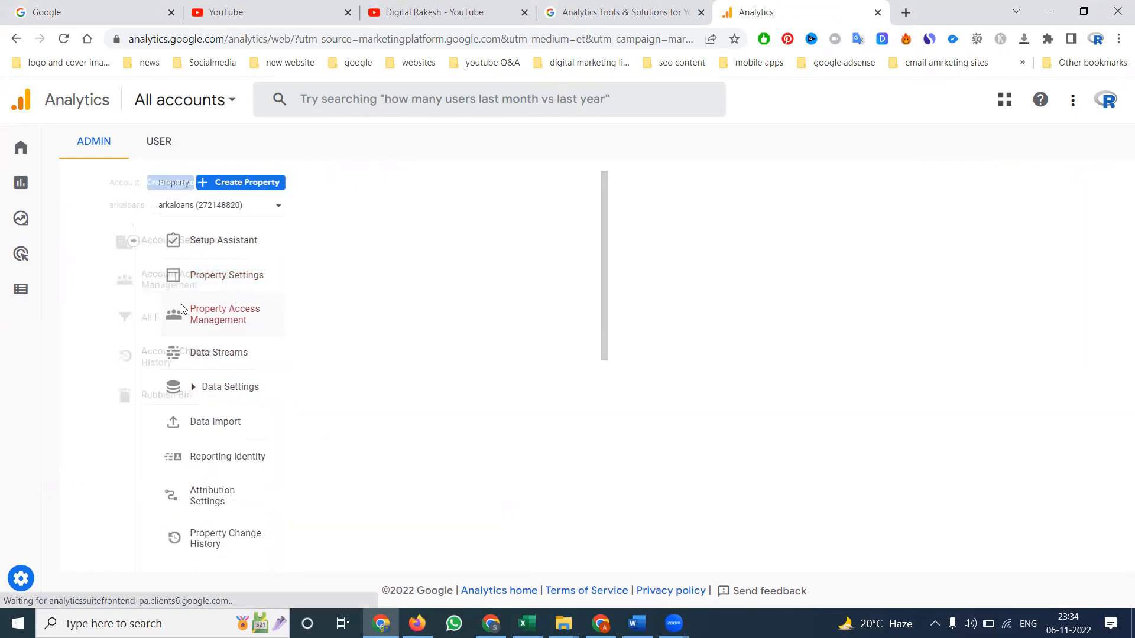
pyautogui.click(520, 344)
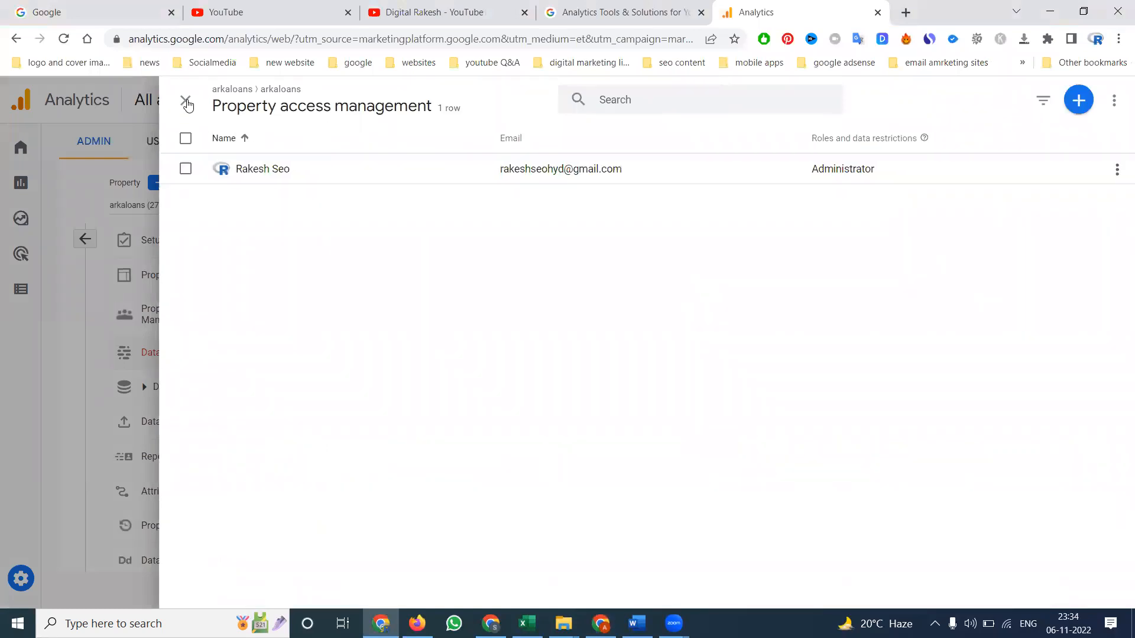
pyautogui.click(186, 102)
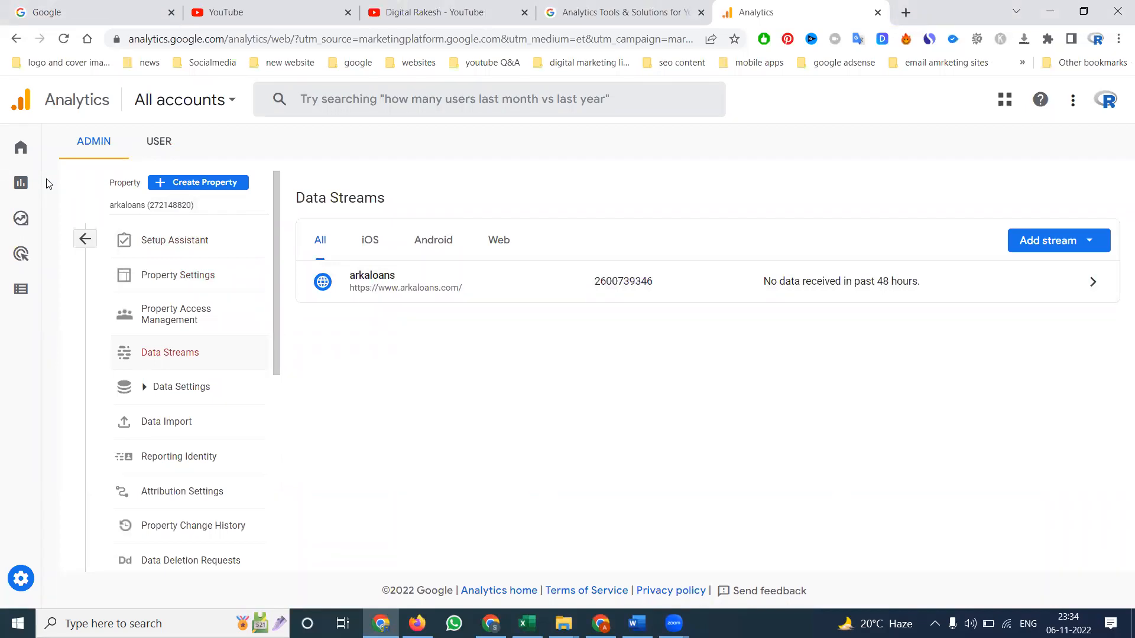
pyautogui.click(481, 5)
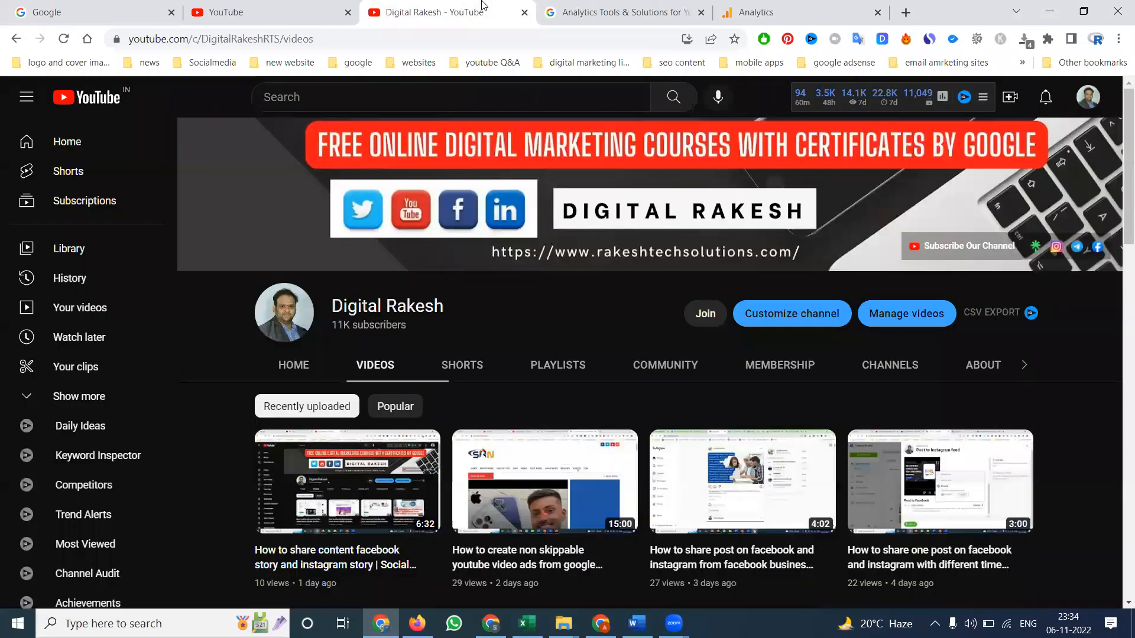